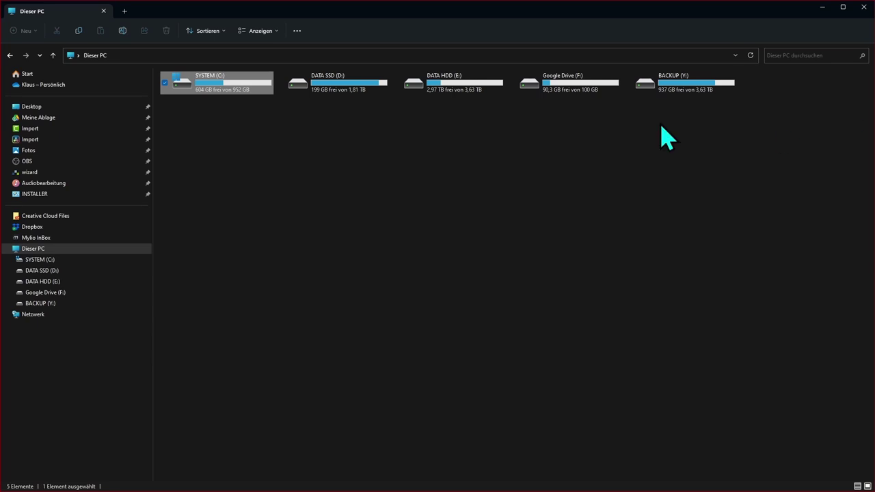
- Create a new folder named Photoshop_Plugins in the user's home folder under C:\Benutzer
{"action": "mouse_move", "coordinate": [39, 260]}
{"action": "left_click", "coordinate": [8, 260]}
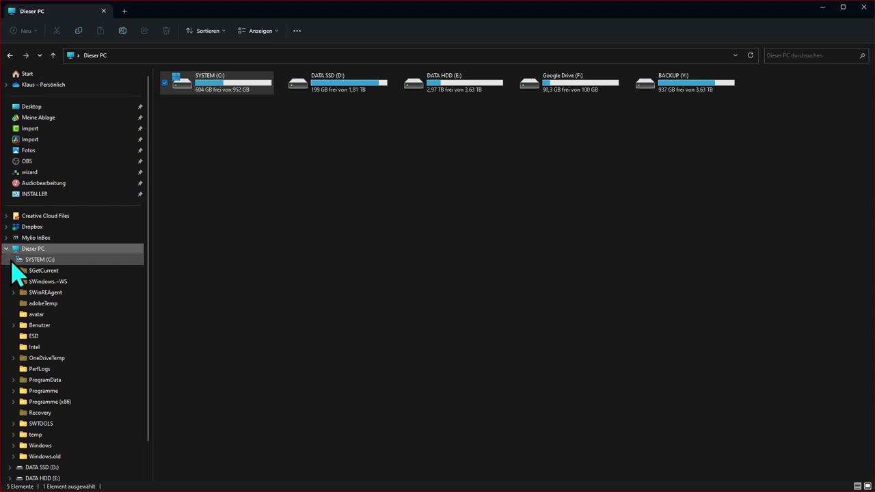
{"action": "left_click", "coordinate": [13, 324]}
{"action": "left_click", "coordinate": [37, 370]}
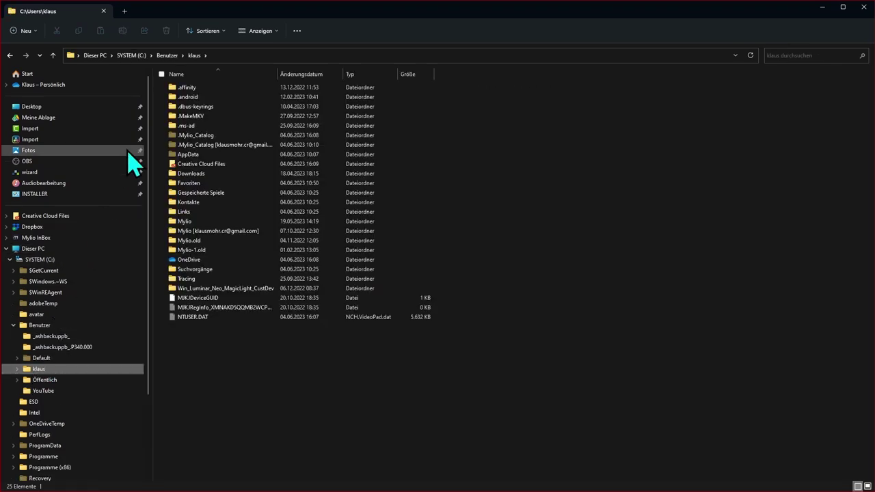
{"action": "left_click", "coordinate": [34, 31]}
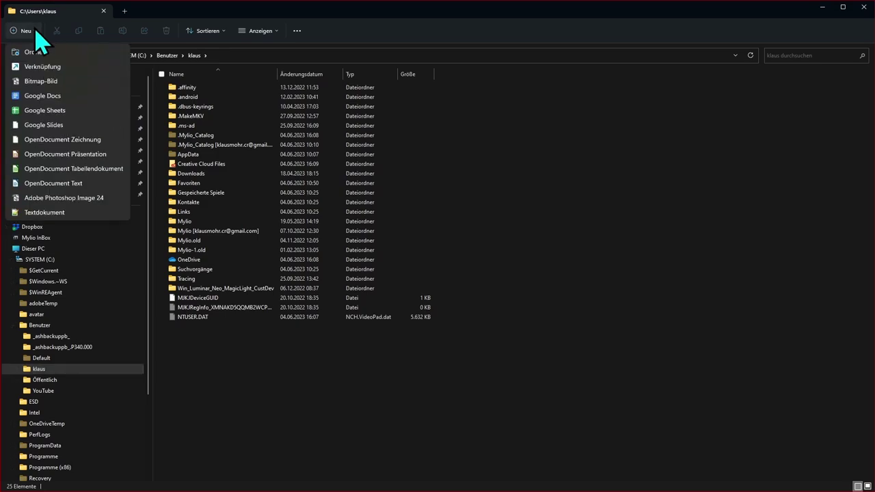
{"action": "left_click", "coordinate": [47, 53]}
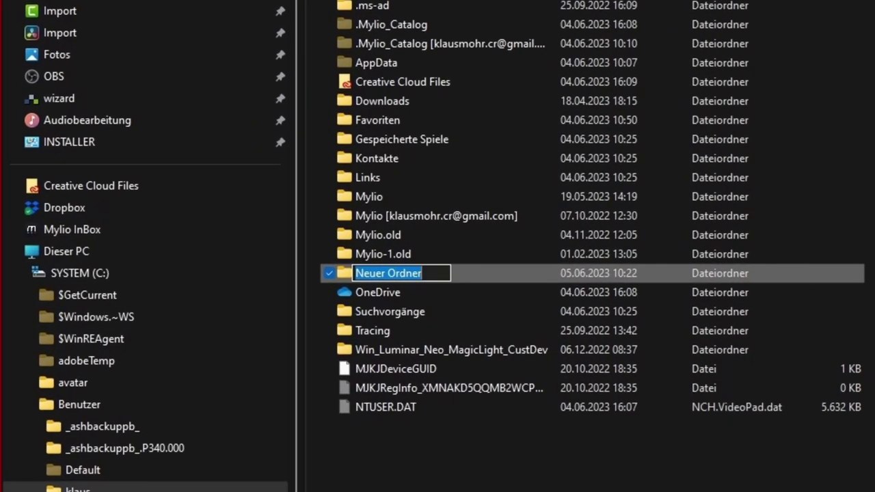
{"action": "type", "text": "Photoshop_Plugins"}
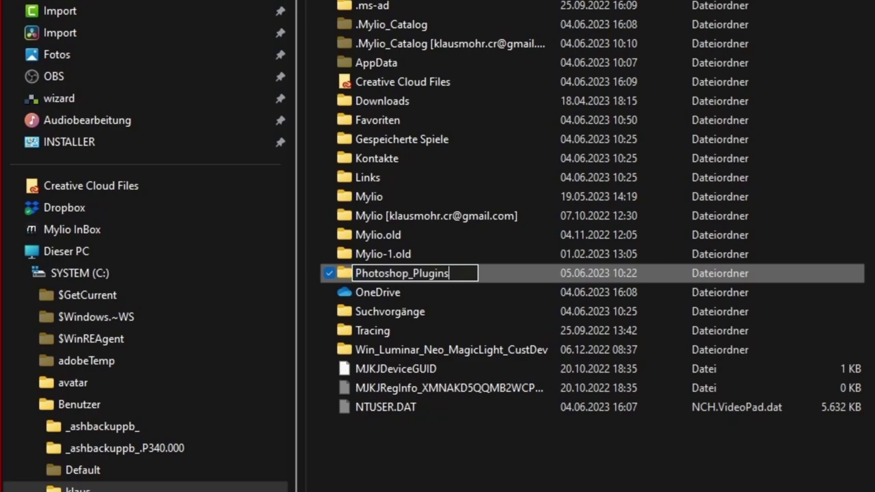
{"action": "key", "text": "Return"}
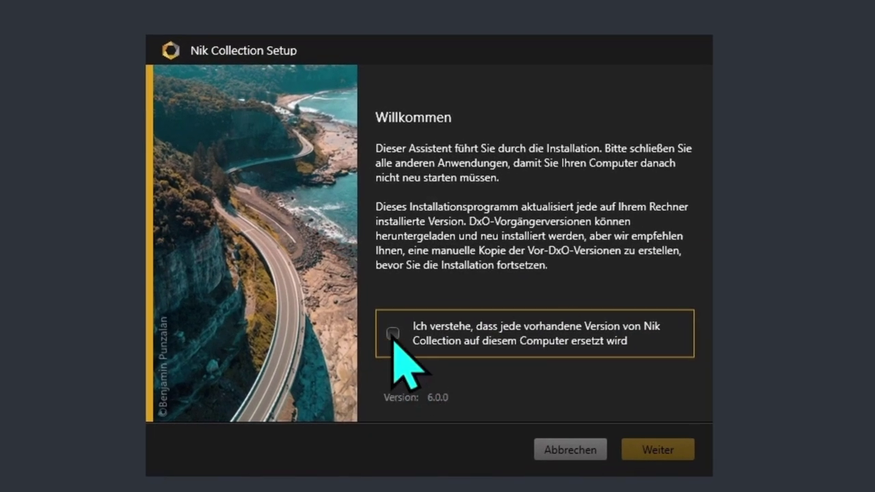
- Acknowledge that older Nik versions will be replaced, accept the terms, and reach the host list
{"action": "left_click", "coordinate": [393, 333]}
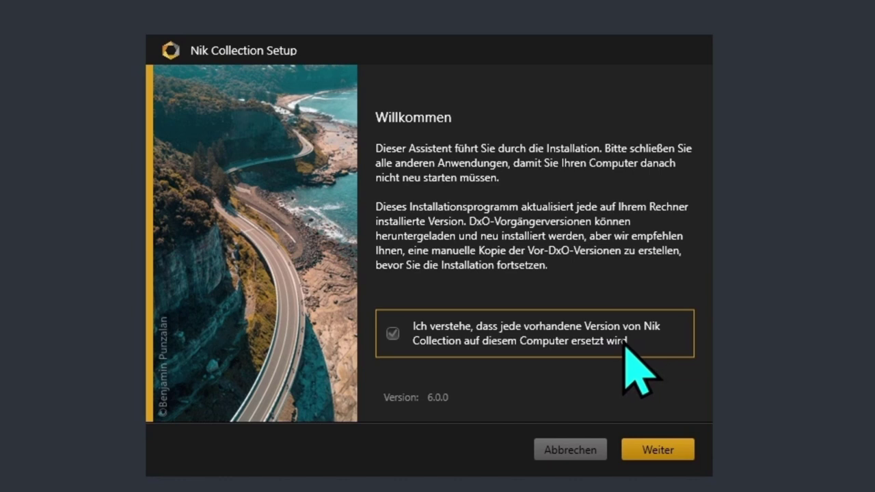
{"action": "left_click", "coordinate": [658, 450]}
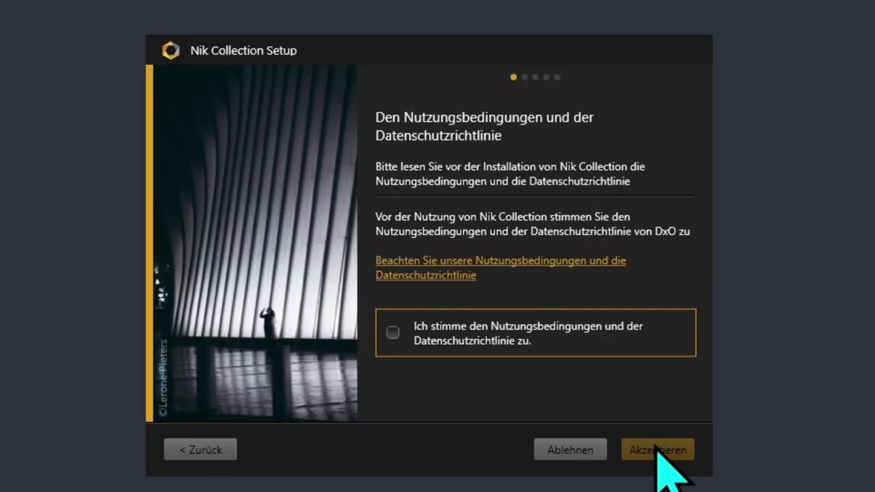
{"action": "left_click", "coordinate": [393, 333]}
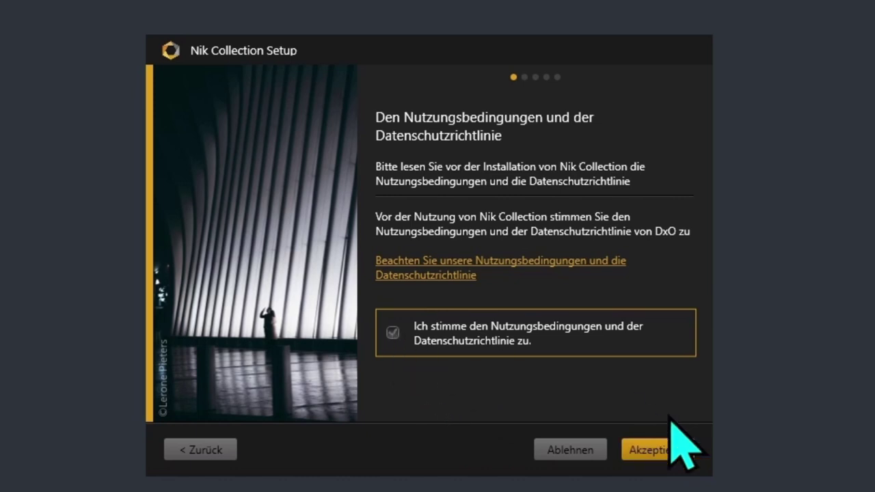
{"action": "left_click", "coordinate": [656, 452]}
{"action": "left_click", "coordinate": [654, 452]}
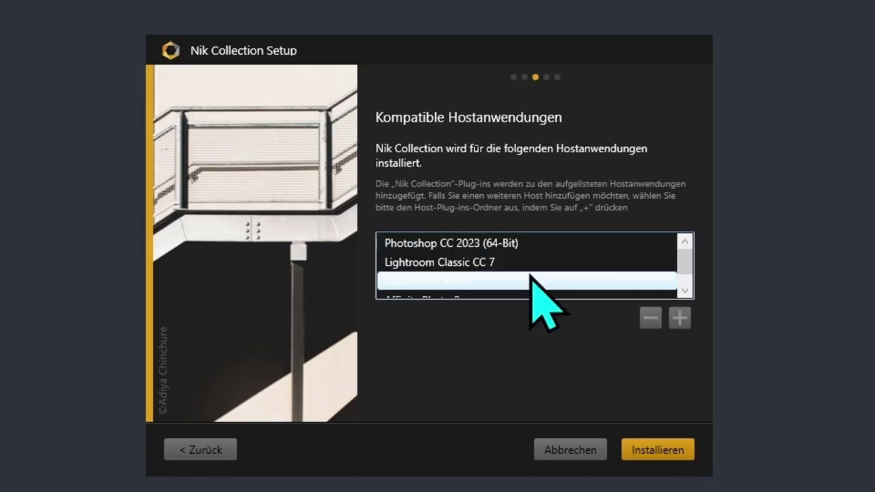
- Start adding an extra host folder and browse to Dieser PC > SYSTEM (C:) > Benutzer > user folder
{"action": "left_click", "coordinate": [684, 291]}
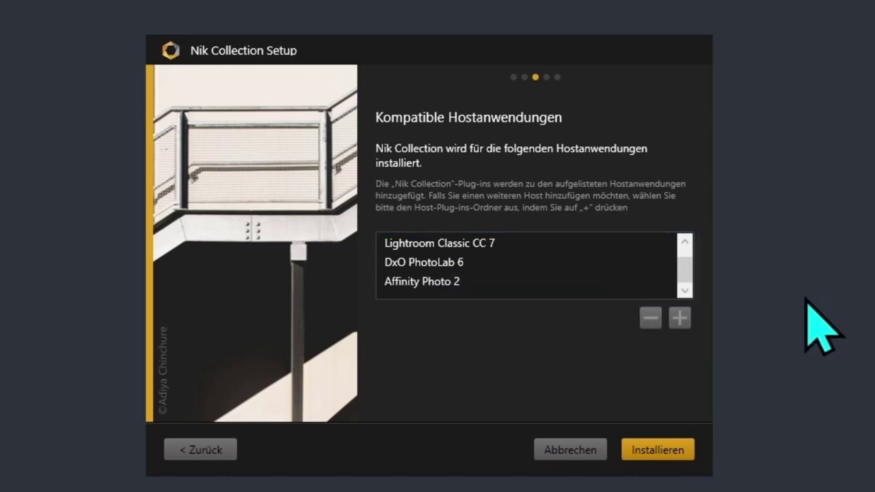
{"action": "left_click", "coordinate": [679, 320]}
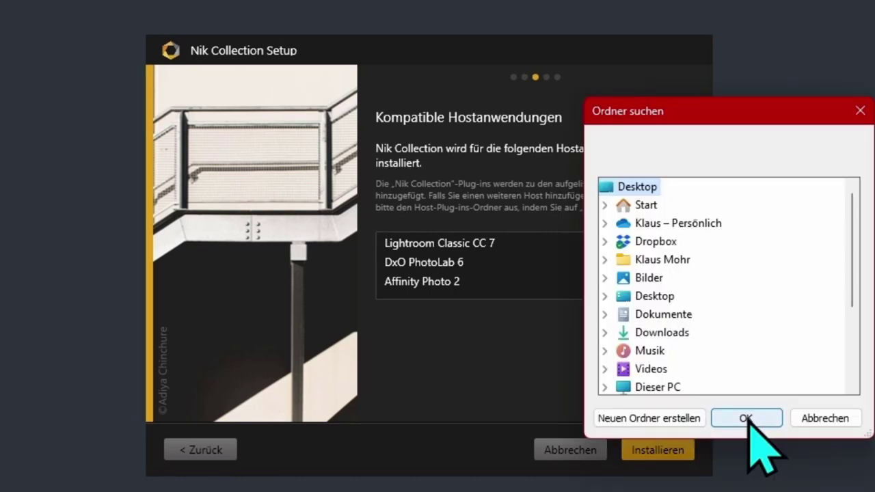
{"action": "left_click", "coordinate": [605, 224]}
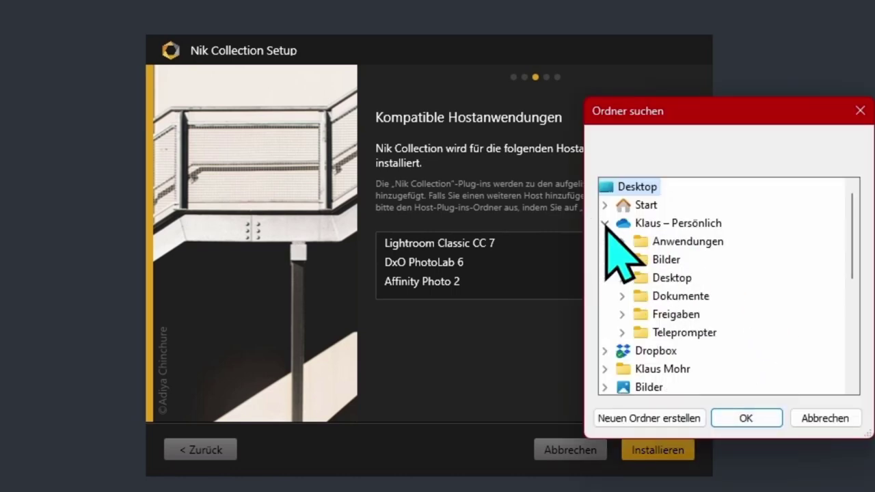
{"action": "left_click", "coordinate": [605, 223]}
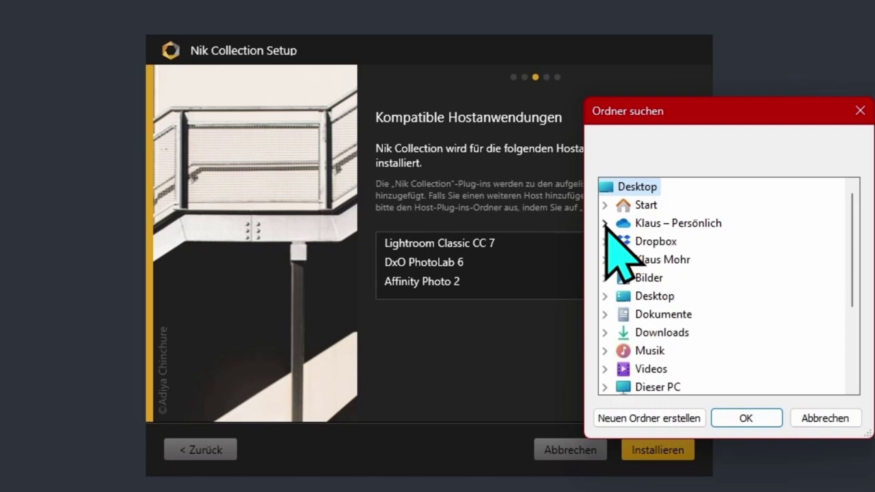
{"action": "scroll", "coordinate": [629, 287], "scroll_direction": "down", "scroll_amount": 2}
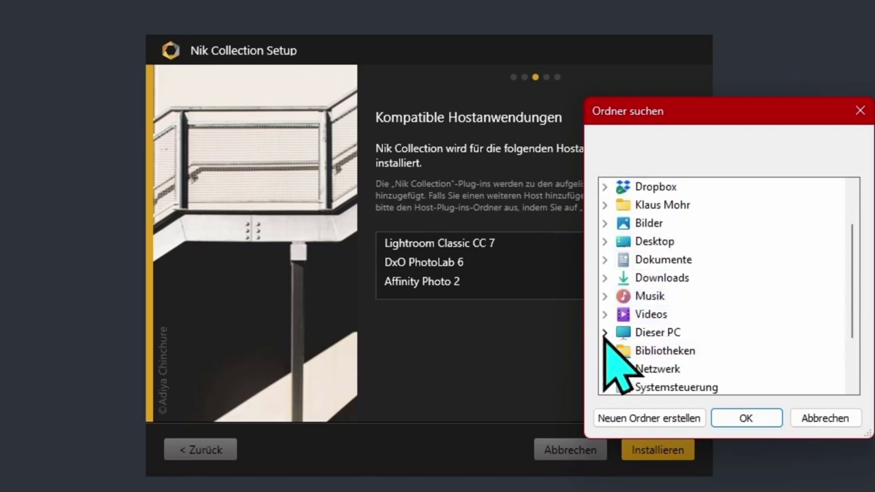
{"action": "left_click", "coordinate": [605, 331]}
{"action": "left_click", "coordinate": [621, 302]}
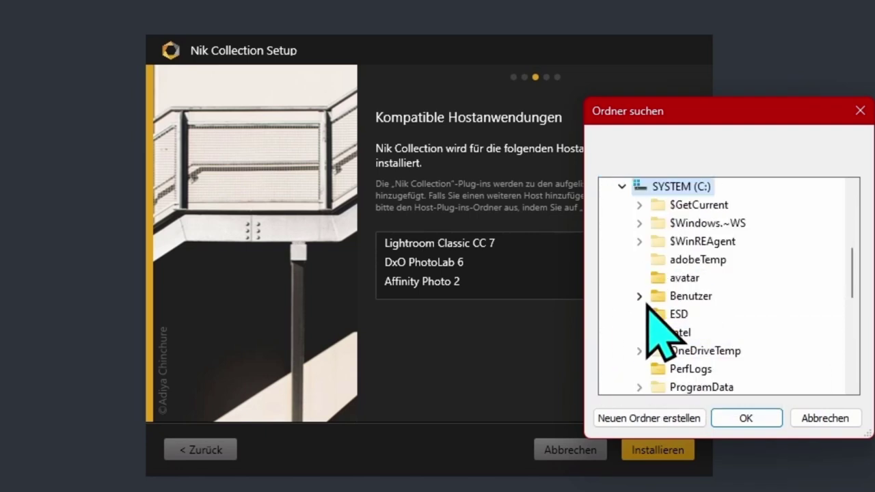
{"action": "left_click", "coordinate": [641, 296]}
{"action": "left_click", "coordinate": [691, 336]}
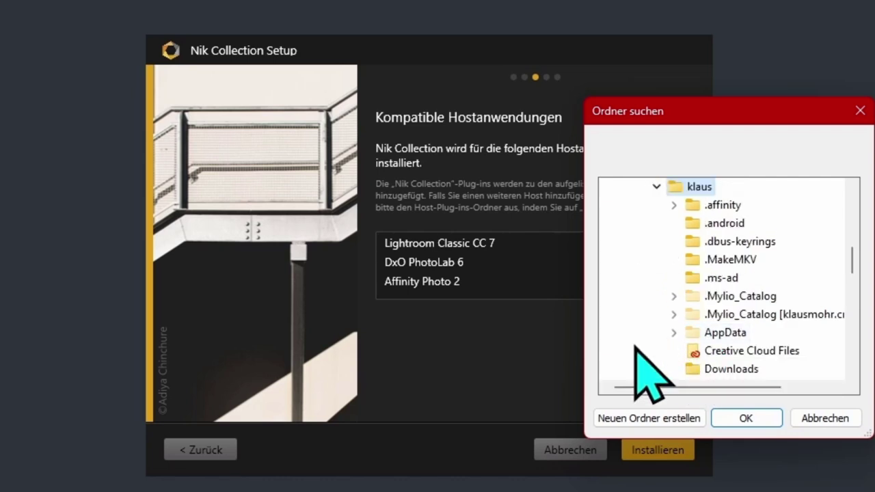
- Choose Photoshop_Plugins as the Custom Host plug-in folder and confirm it
{"action": "scroll", "coordinate": [687, 356], "scroll_direction": "down", "scroll_amount": 1}
{"action": "scroll", "coordinate": [676, 341], "scroll_direction": "down", "scroll_amount": 1}
{"action": "scroll", "coordinate": [672, 341], "scroll_direction": "down", "scroll_amount": 1}
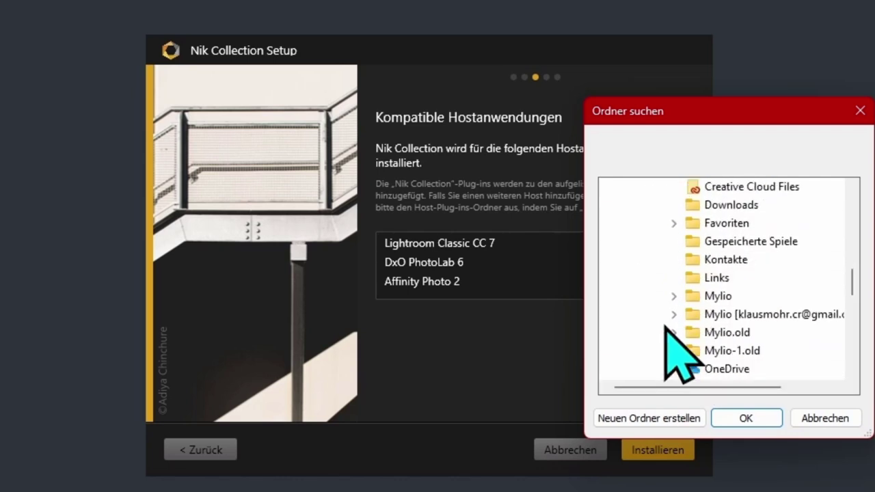
{"action": "scroll", "coordinate": [668, 356], "scroll_direction": "down", "scroll_amount": 1}
{"action": "scroll", "coordinate": [668, 358], "scroll_direction": "down", "scroll_amount": 1}
{"action": "left_click", "coordinate": [735, 281]}
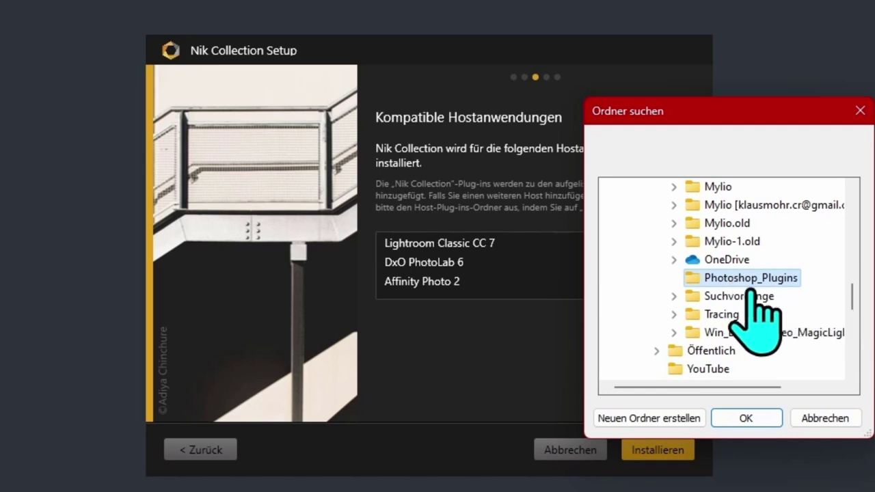
{"action": "left_click", "coordinate": [751, 419]}
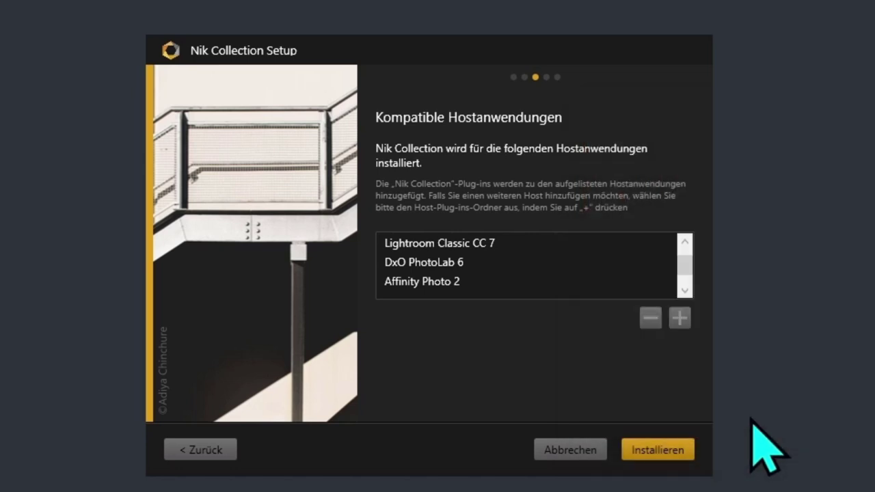
{"action": "left_click", "coordinate": [684, 290]}
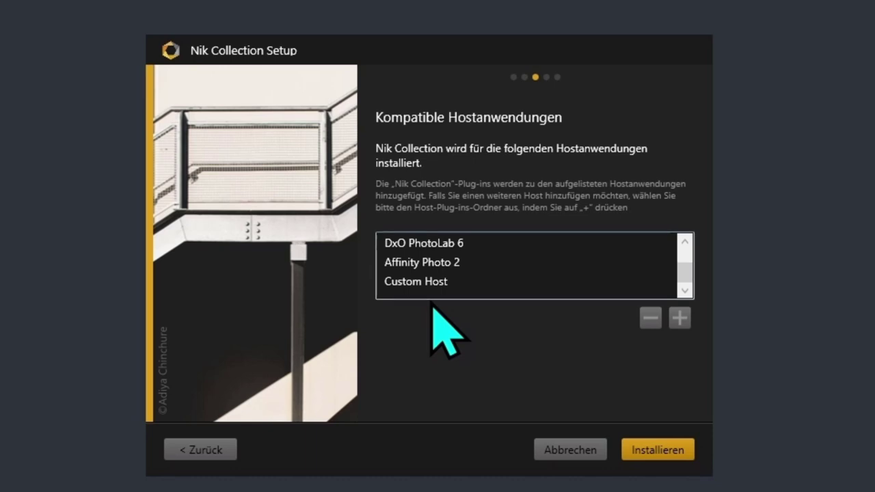
- Install the Nik Collection to the listed hosts and finish the setup
{"action": "left_click", "coordinate": [645, 454]}
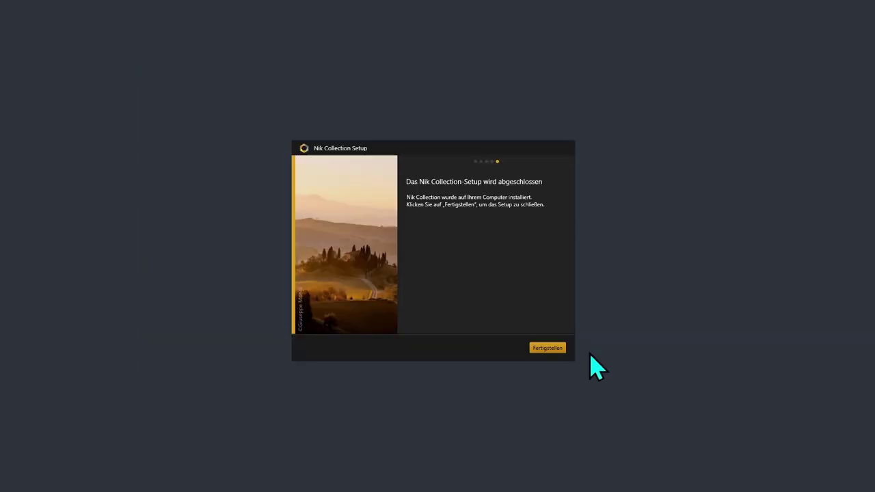
{"action": "left_click", "coordinate": [551, 349]}
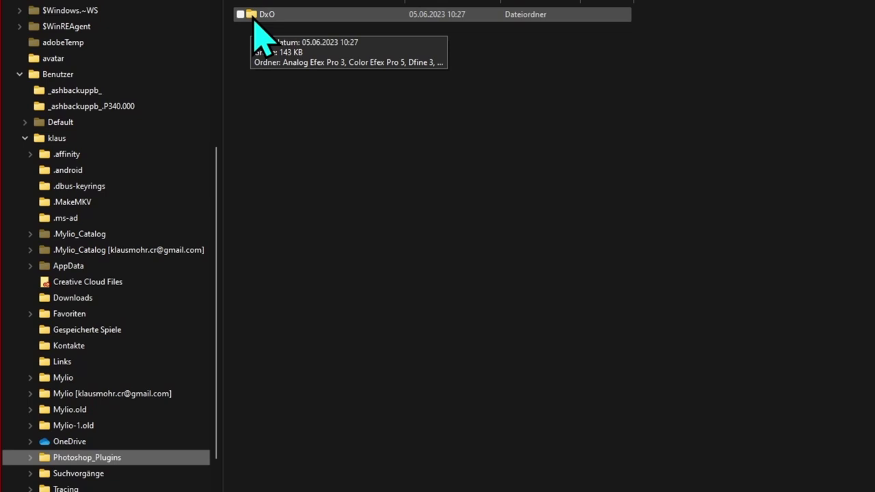
- Open the DxO folder in Photoshop_Plugins to view the installed Nik plugin subfolders
{"action": "double_click", "coordinate": [255, 20]}
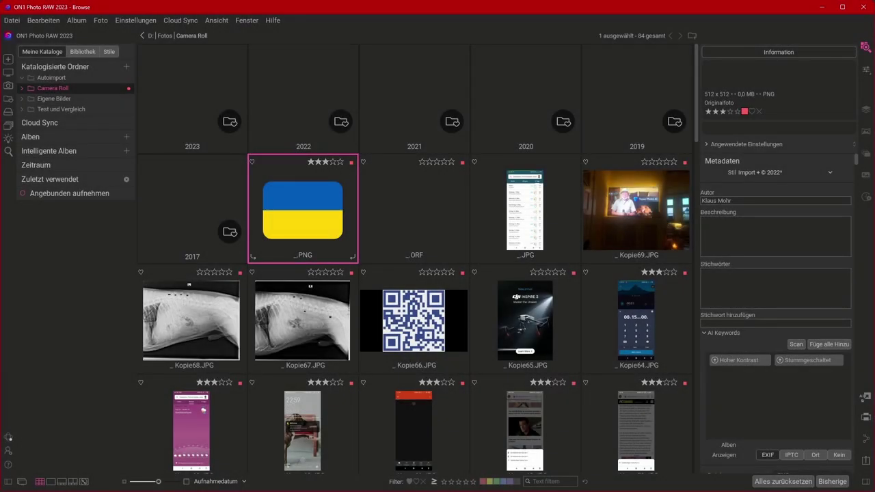
- Open ON1's Einstellungen on the Plugins page
{"action": "left_click", "coordinate": [41, 22]}
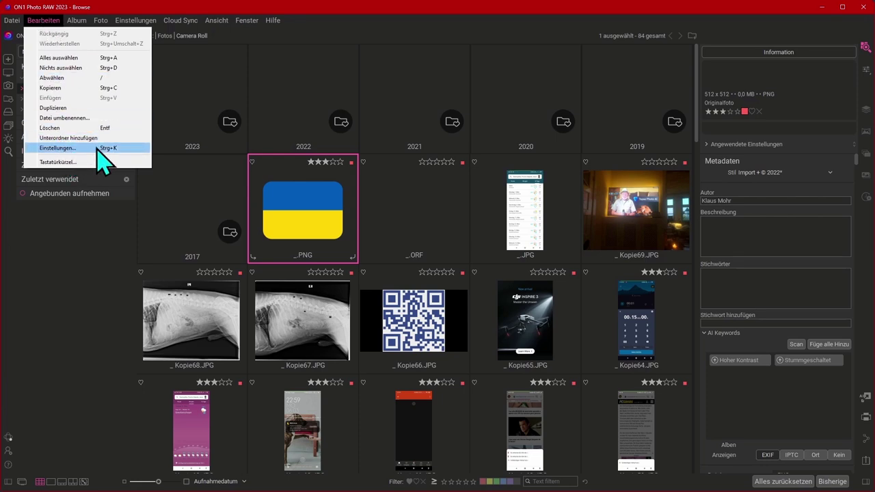
{"action": "left_click", "coordinate": [61, 148]}
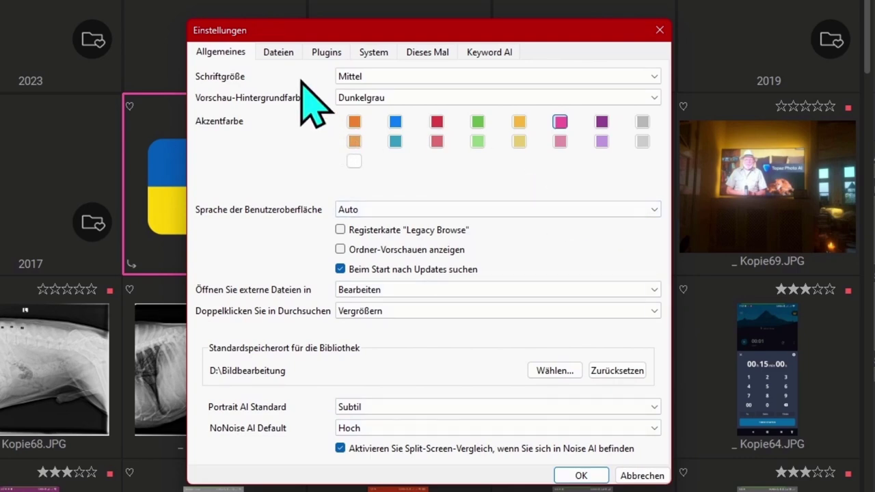
{"action": "left_click", "coordinate": [328, 55]}
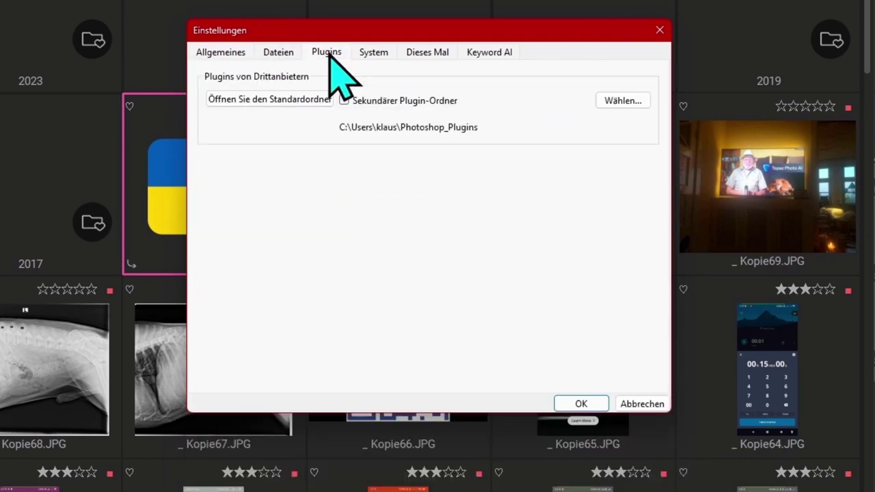
- In the secondary-folder picker, browse to Benutzer > user folder and select Photoshop_Plugins
{"action": "left_click", "coordinate": [623, 102]}
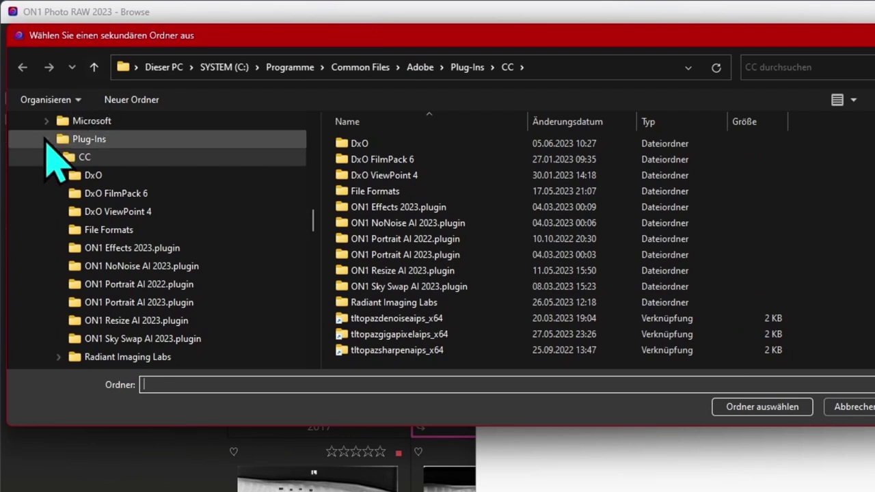
{"action": "left_click", "coordinate": [47, 139]}
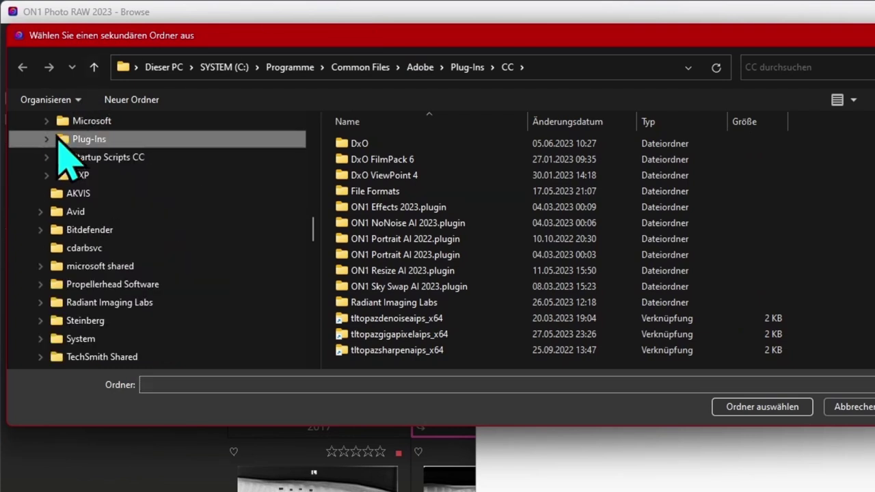
{"action": "mouse_move", "coordinate": [313, 232]}
{"action": "left_mouse_down"}
{"action": "mouse_move", "coordinate": [319, 154]}
{"action": "mouse_move", "coordinate": [318, 163]}
{"action": "left_mouse_up"}
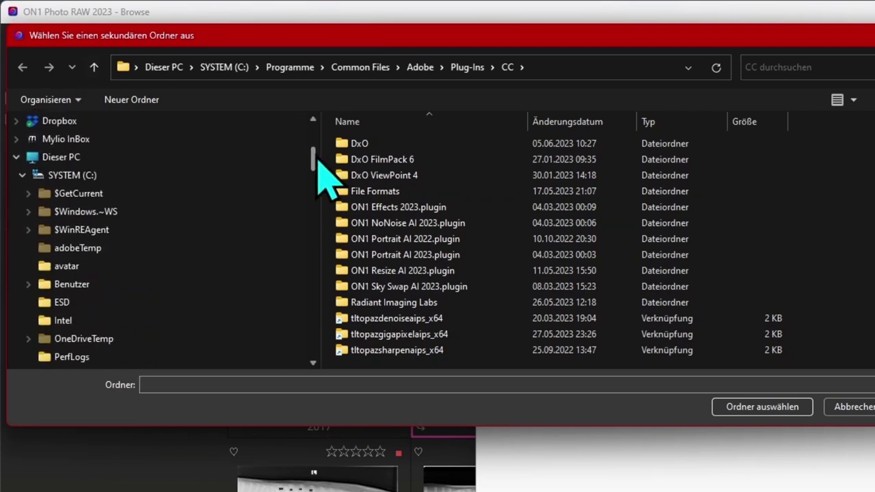
{"action": "left_click", "coordinate": [27, 284]}
{"action": "left_click", "coordinate": [35, 322]}
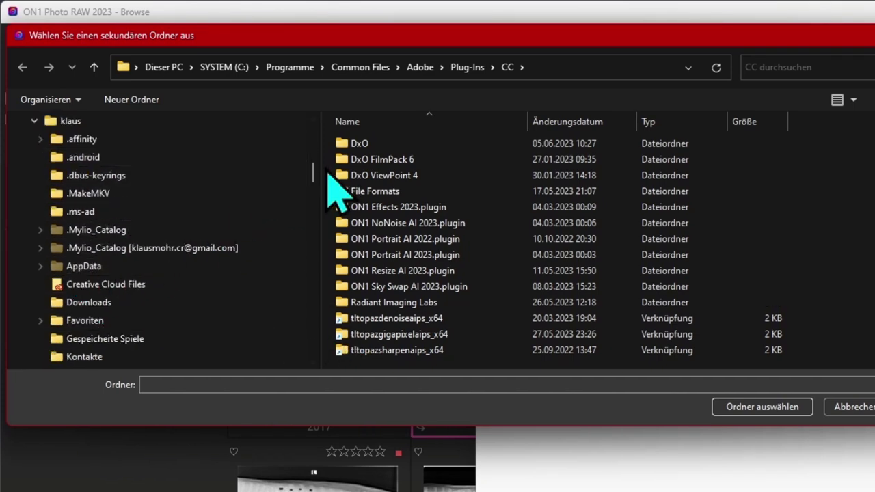
{"action": "left_click_drag", "start_coordinate": [313, 172], "coordinate": [313, 191]}
{"action": "scroll", "coordinate": [312, 192], "scroll_direction": "down", "scroll_amount": 1}
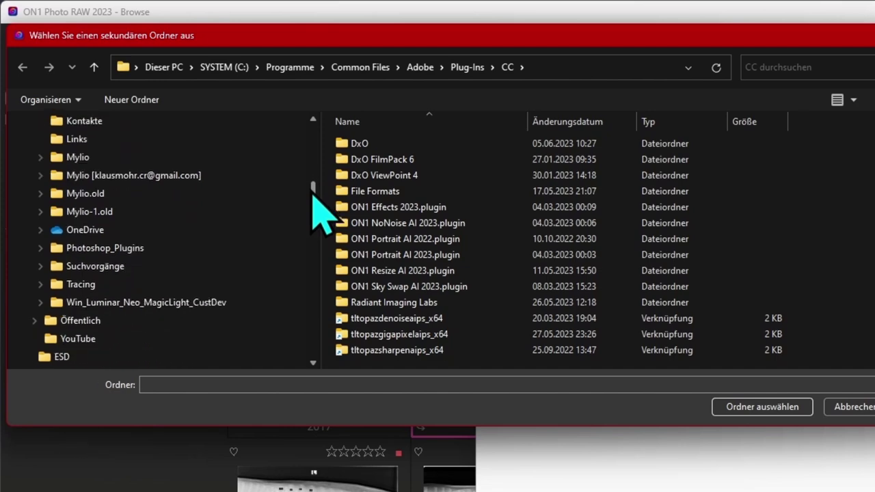
{"action": "left_click", "coordinate": [59, 250]}
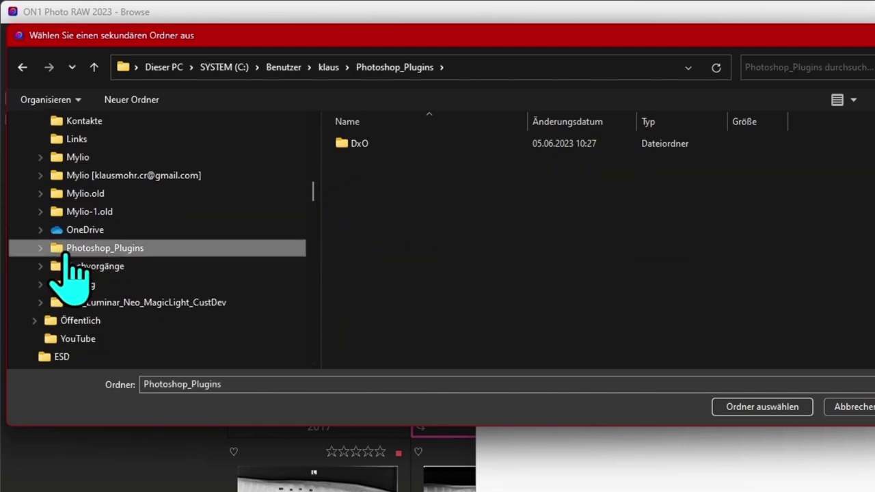
- Confirm Photoshop_Plugins, dismiss the relaunch notice, enable Sekundärer Plugin-Ordner, and save the settings
{"action": "left_click", "coordinate": [769, 404]}
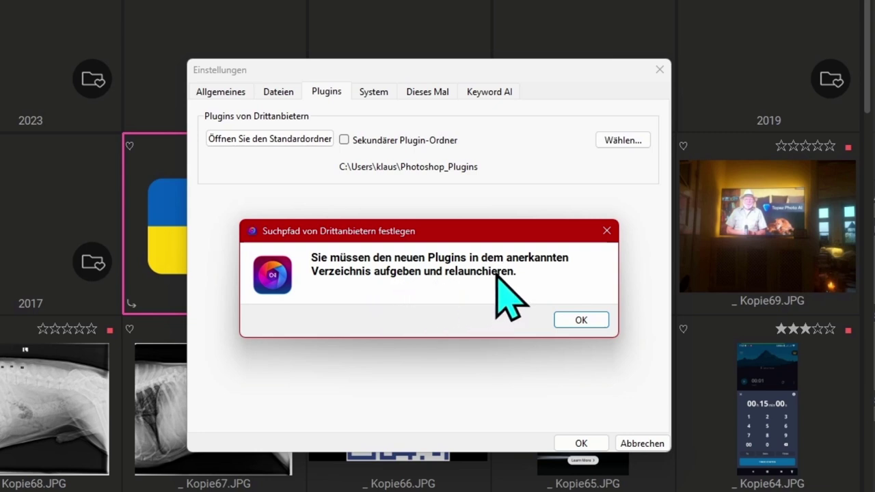
{"action": "left_click", "coordinate": [579, 320]}
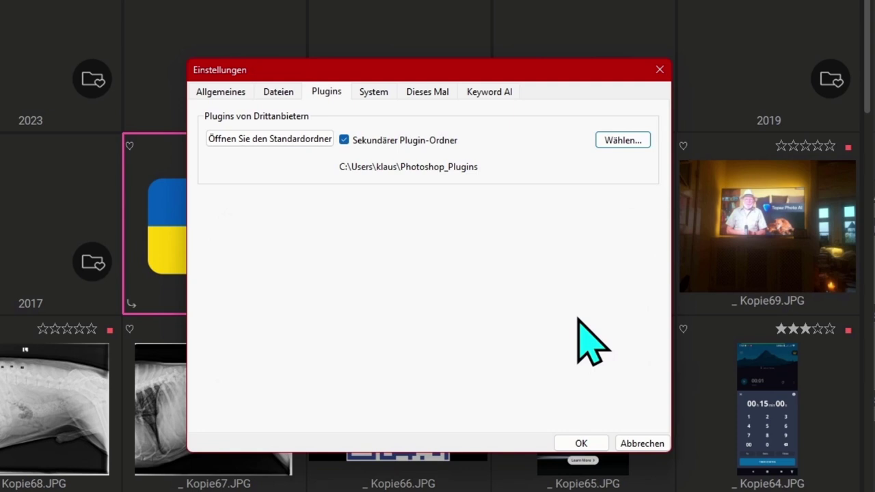
{"action": "left_click", "coordinate": [344, 140]}
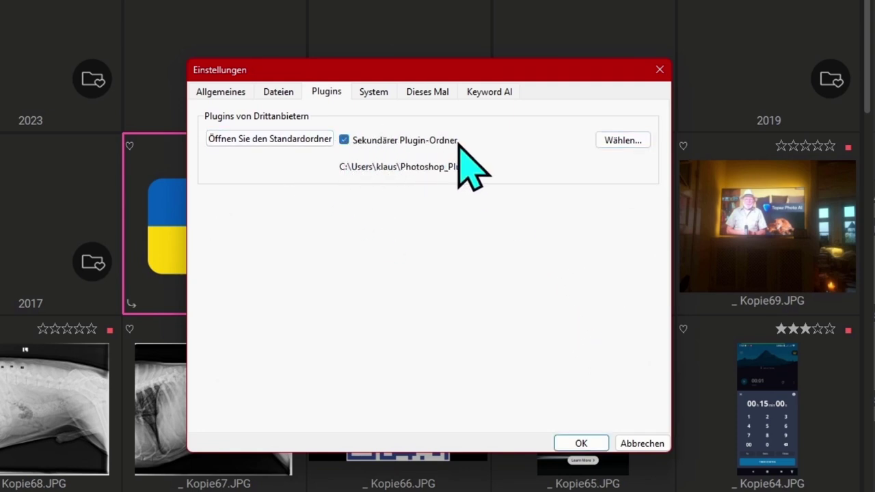
{"action": "left_click", "coordinate": [579, 443]}
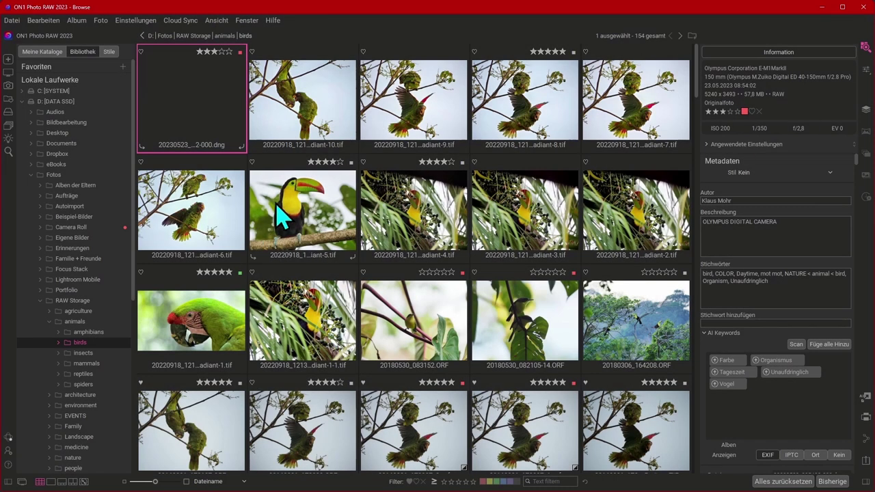
- Open the toucan photo in Edit and run Ebene > Filter > Nik Collection > Nik 6 Silver Efex
{"action": "left_click", "coordinate": [277, 208]}
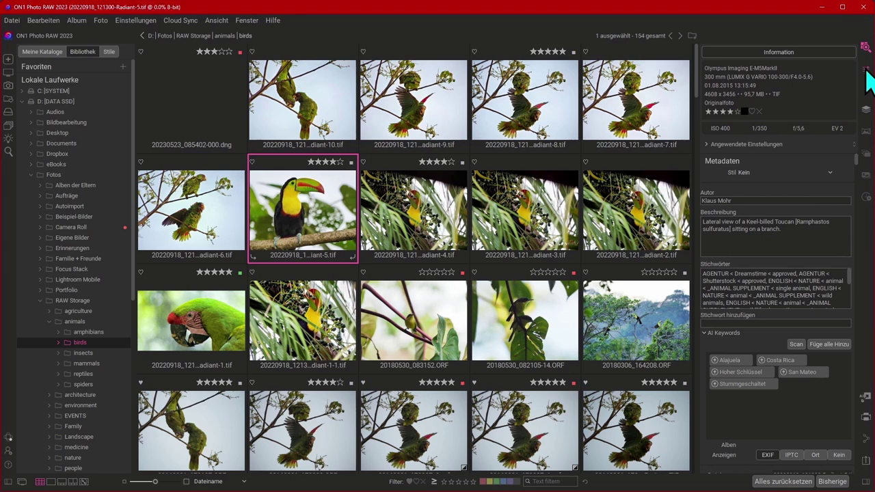
{"action": "key", "text": "ctrl+2"}
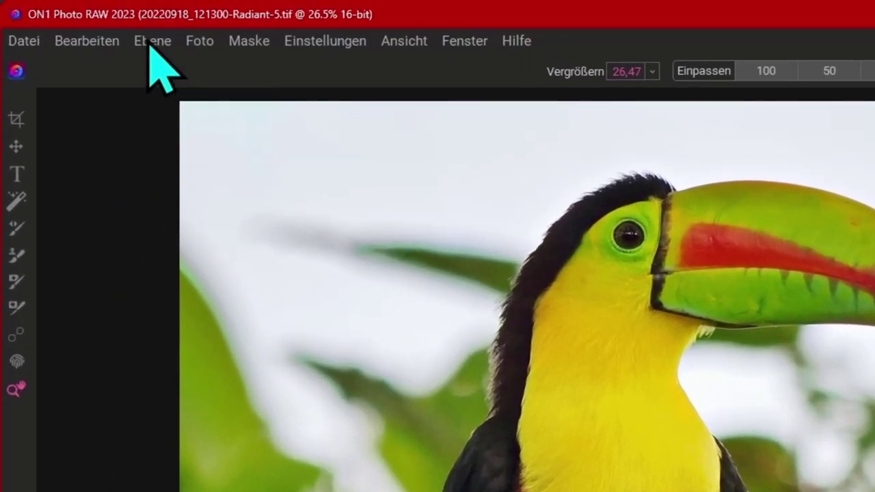
{"action": "left_click", "coordinate": [153, 42]}
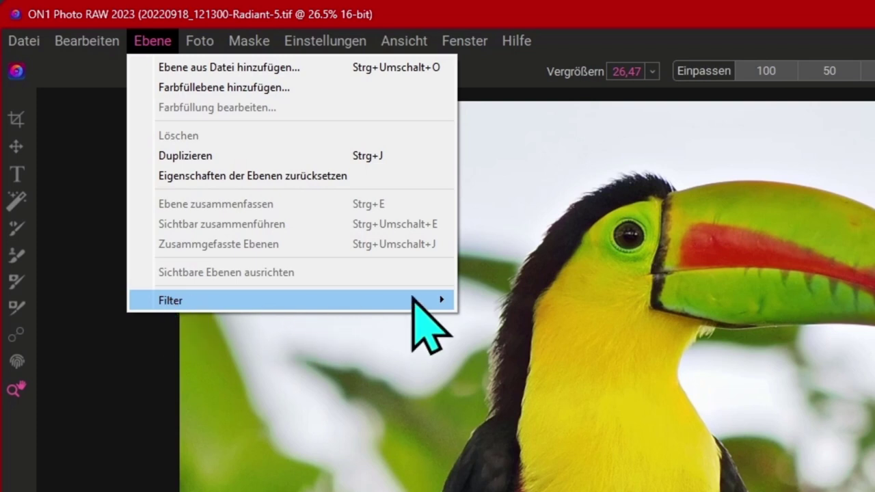
{"action": "mouse_move", "coordinate": [516, 303]}
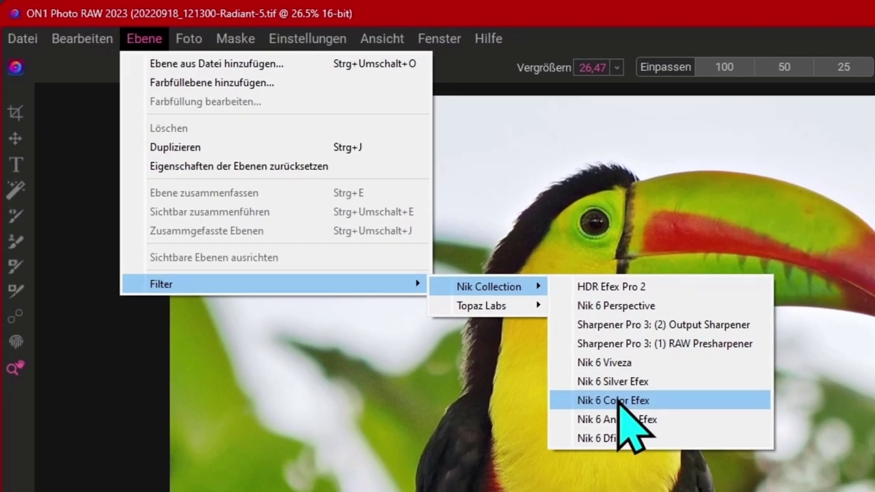
{"action": "left_click", "coordinate": [650, 425]}
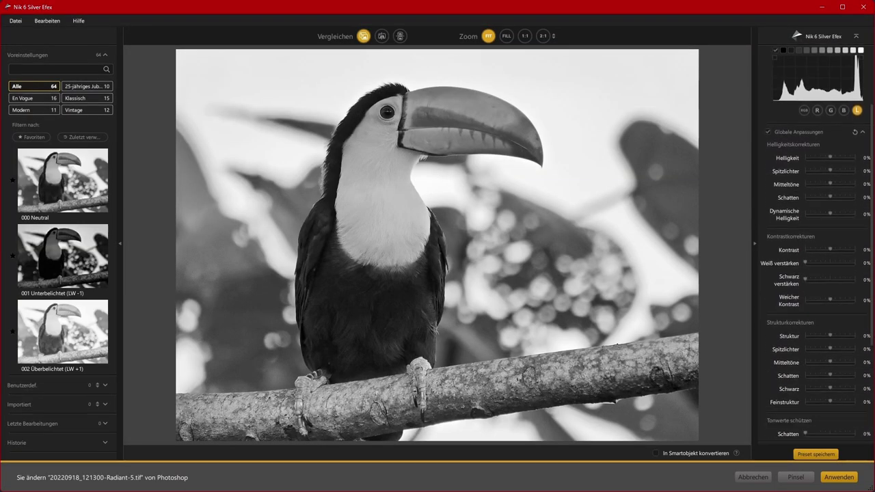
- Apply the 000 Neutral preset, confirm replacing settings, and send the result back to ON1
{"action": "left_click", "coordinate": [51, 183]}
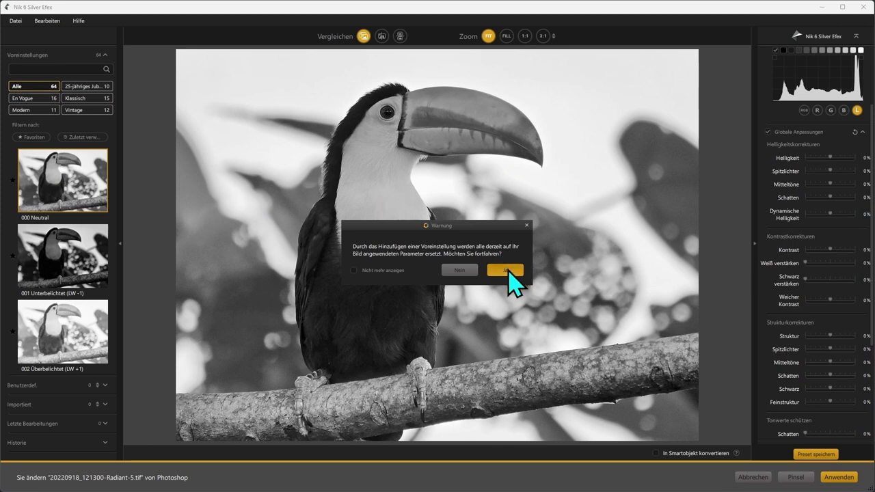
{"action": "left_click", "coordinate": [508, 270]}
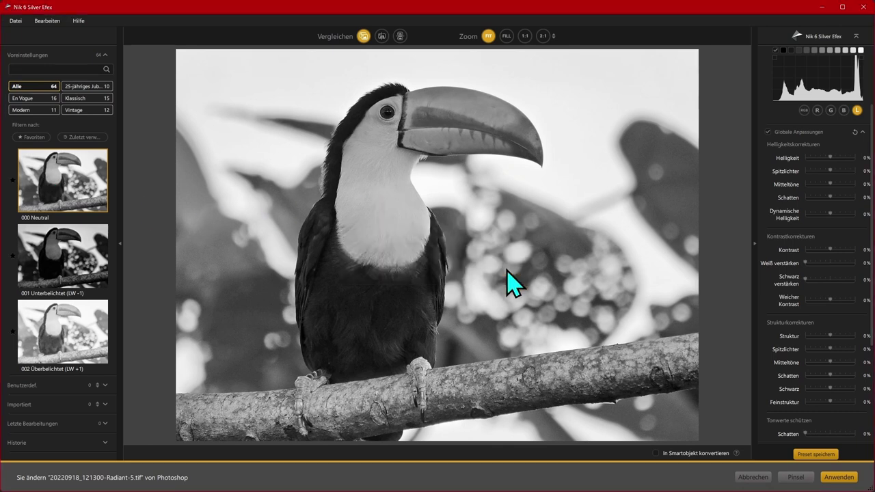
{"action": "left_click", "coordinate": [841, 477]}
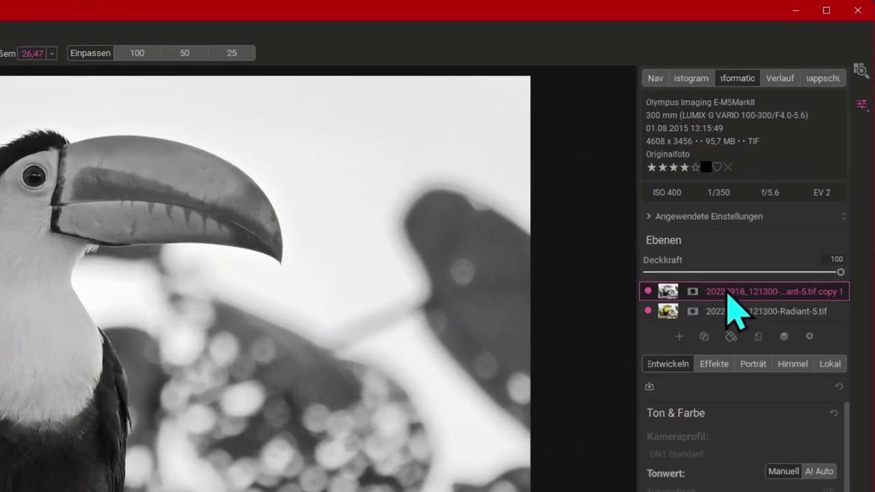
- Select the original colour toucan layer and adjust the layer list and view options
{"action": "left_click", "coordinate": [697, 311]}
{"action": "left_click", "coordinate": [668, 239]}
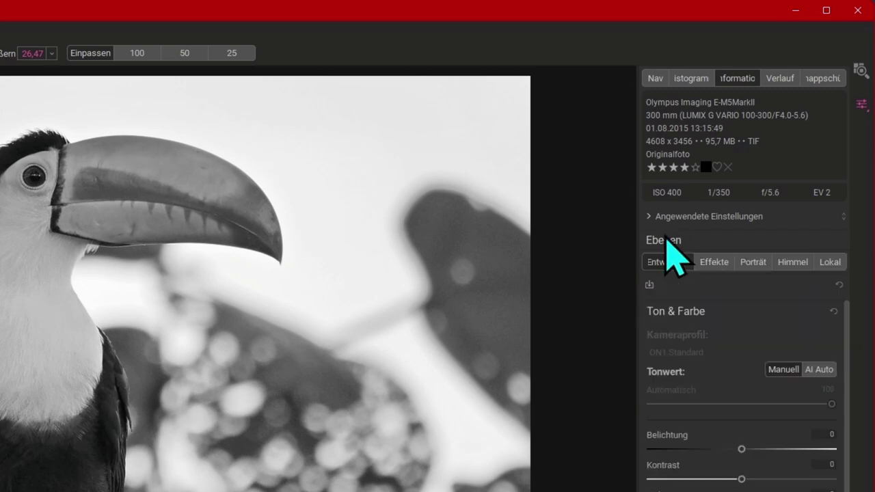
{"action": "left_click", "coordinate": [664, 240]}
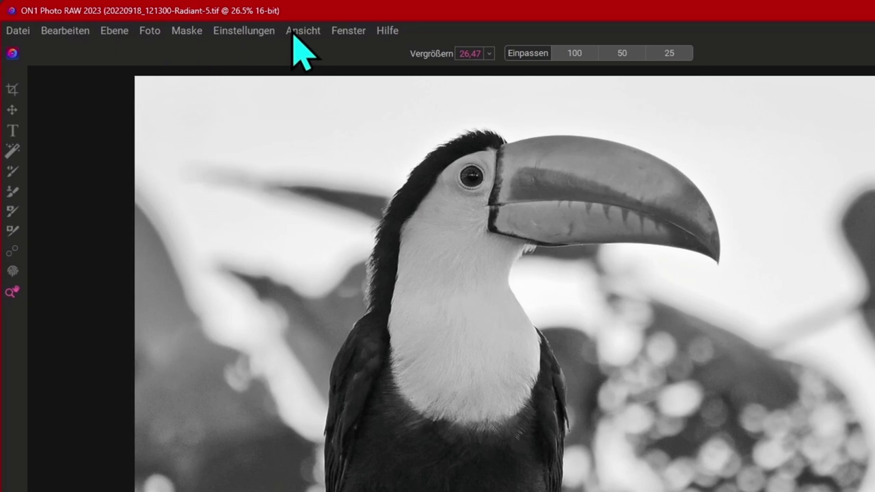
{"action": "left_click", "coordinate": [300, 31]}
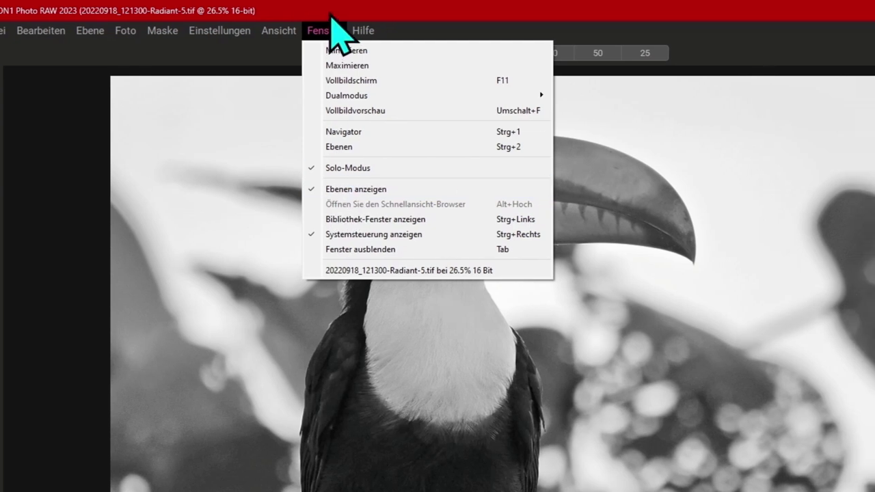
{"action": "left_click", "coordinate": [358, 31]}
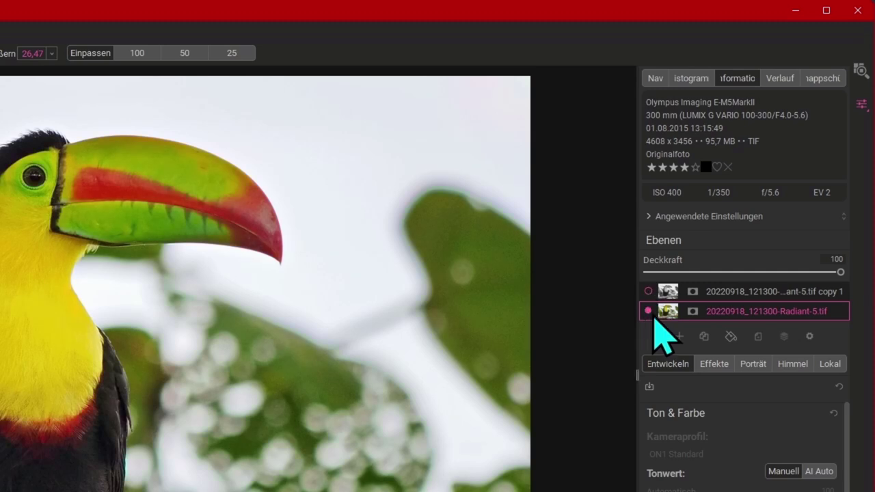
- Add a white mask to the original layer and show the black-and-white layer again
{"action": "left_click", "coordinate": [693, 312]}
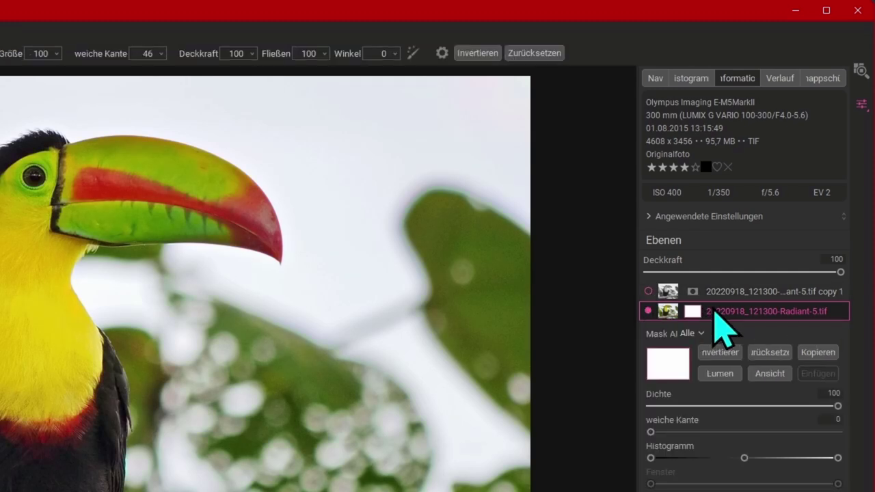
{"action": "left_click", "coordinate": [668, 309]}
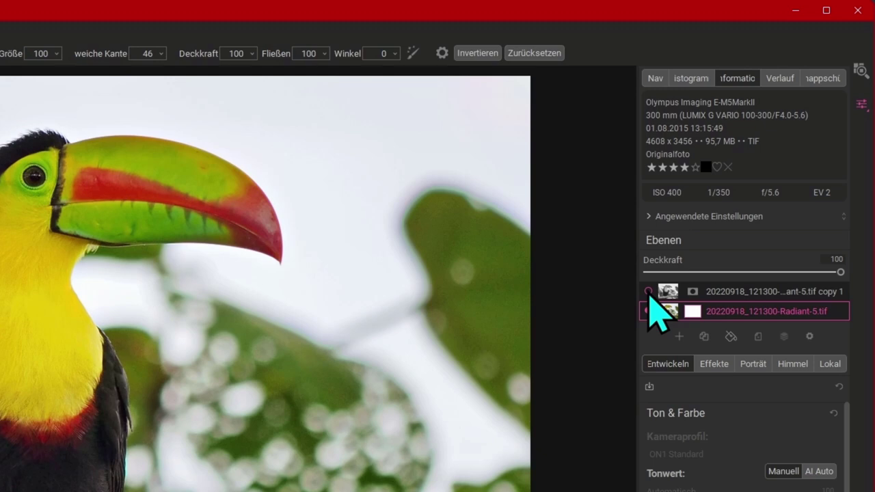
{"action": "left_click", "coordinate": [648, 292]}
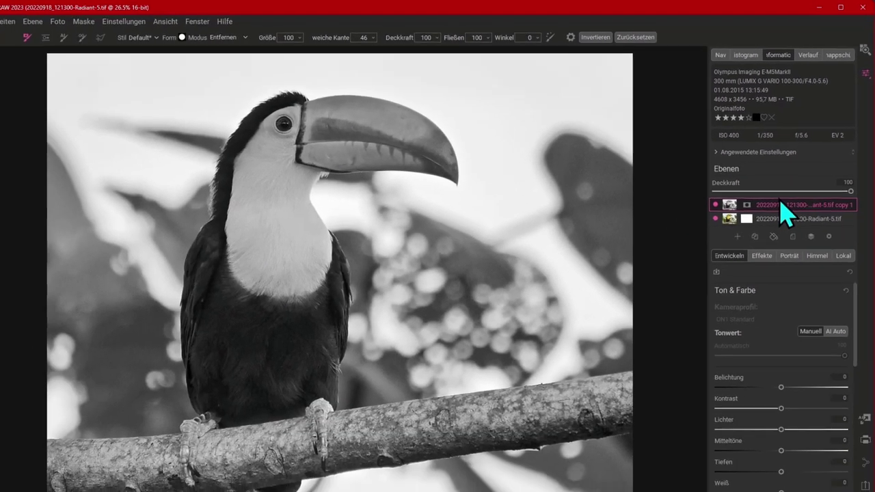
- Export the edited toucan as a JPG, then select the black-and-white 20220918_121300-Radiant-5.onphoto thumbnail
{"action": "key", "text": "ctrl+shift+e"}
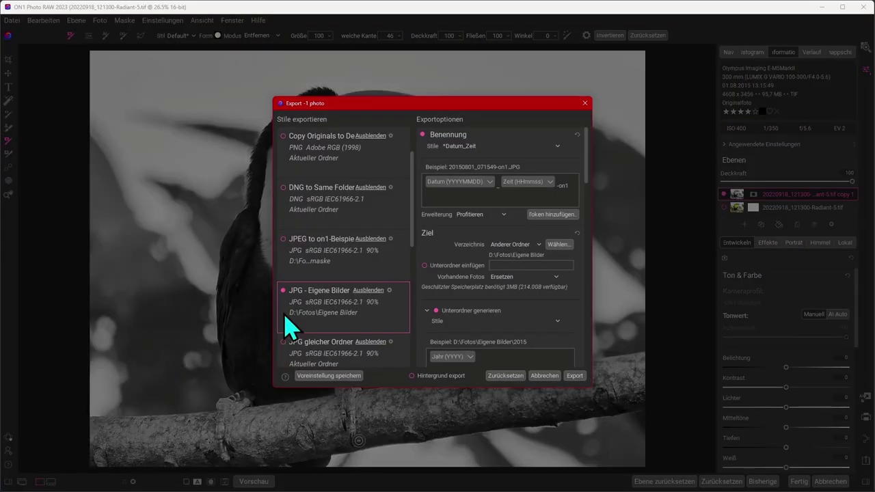
{"action": "left_click", "coordinate": [575, 376]}
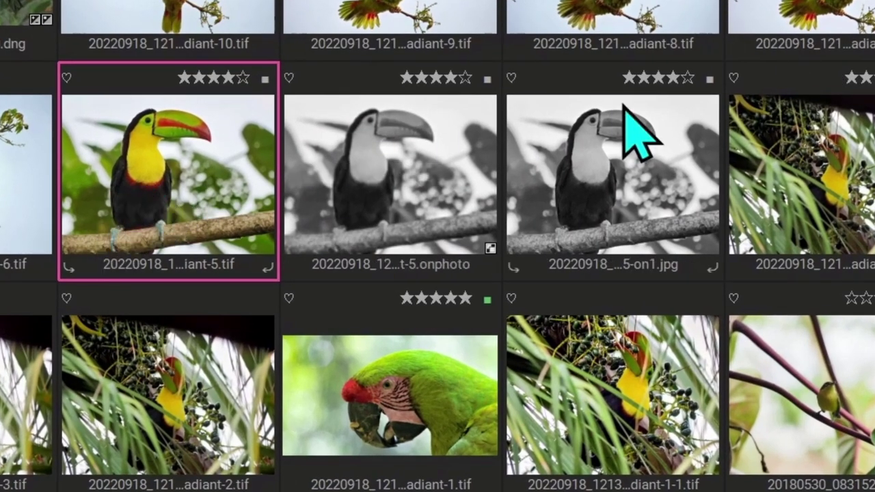
{"action": "left_click", "coordinate": [627, 194]}
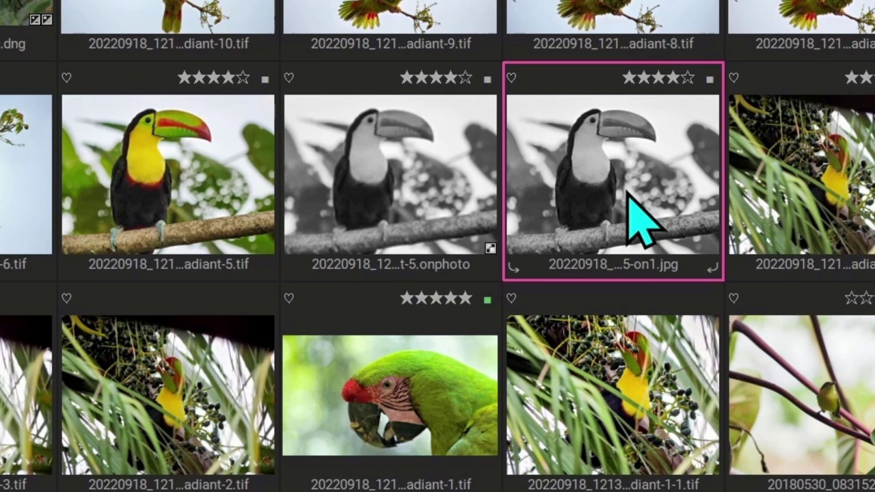
{"action": "left_click", "coordinate": [391, 189]}
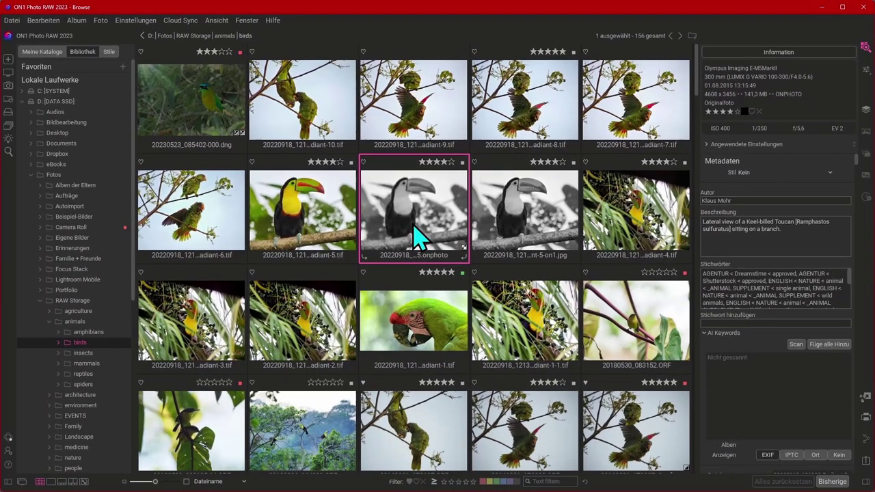
- Open the toucan .onphoto in Edit, hide the Radiant-5.tif layer, then return to Browse
{"action": "double_click", "coordinate": [413, 225]}
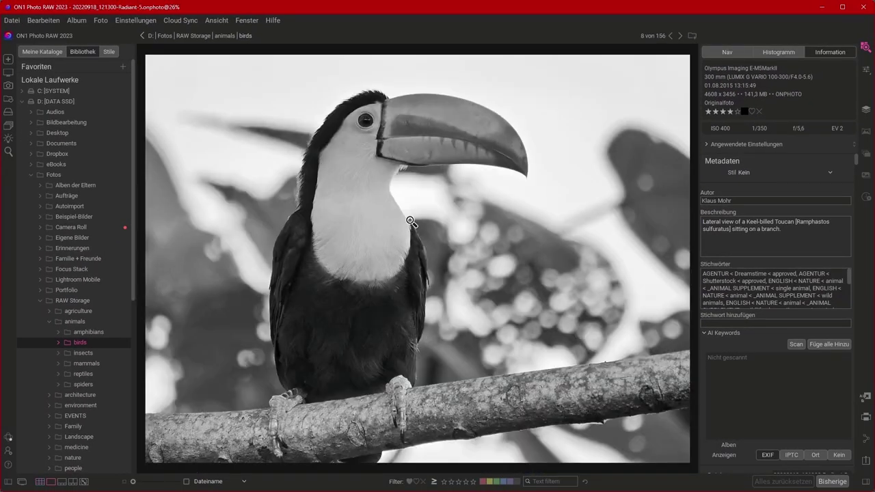
{"action": "left_click", "coordinate": [867, 69]}
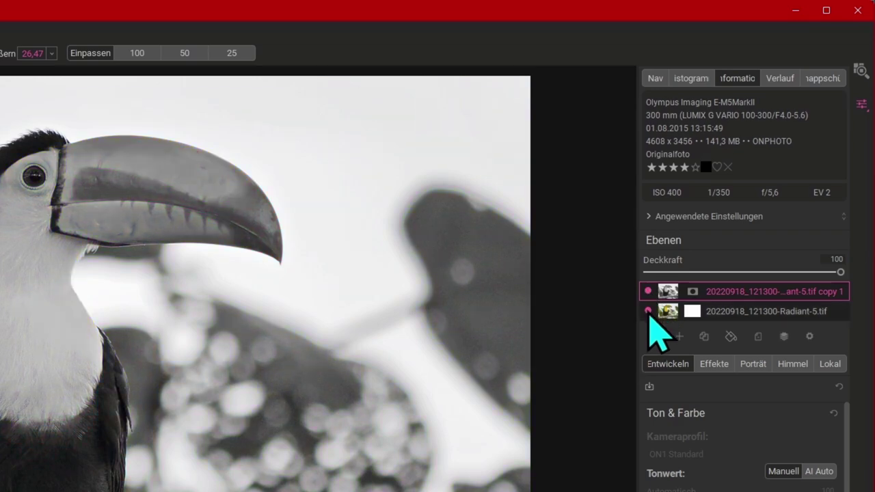
{"action": "left_click", "coordinate": [648, 311]}
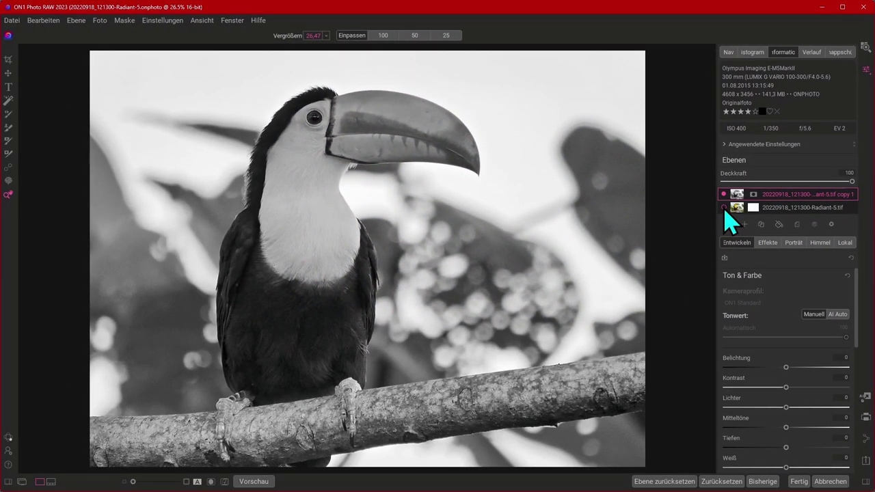
{"action": "left_click", "coordinate": [865, 47]}
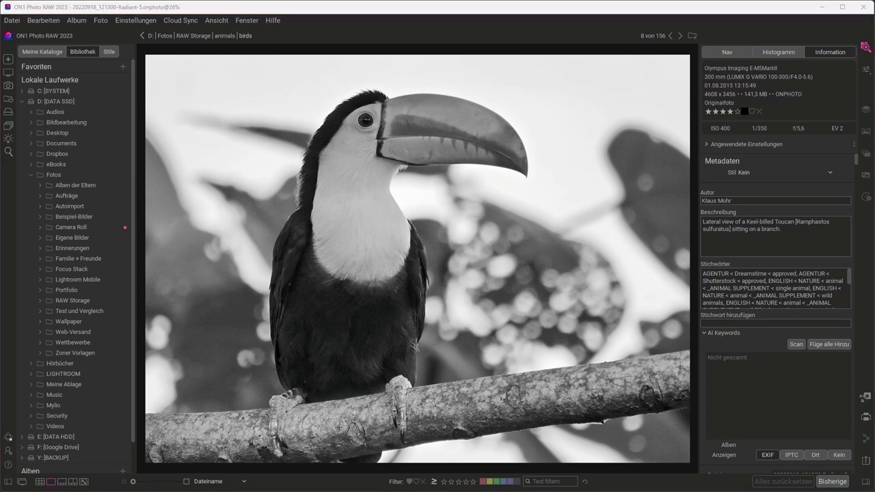
- Open the Plugins page of ON1's Einstellungen (preferences)
{"action": "left_click", "coordinate": [380, 9]}
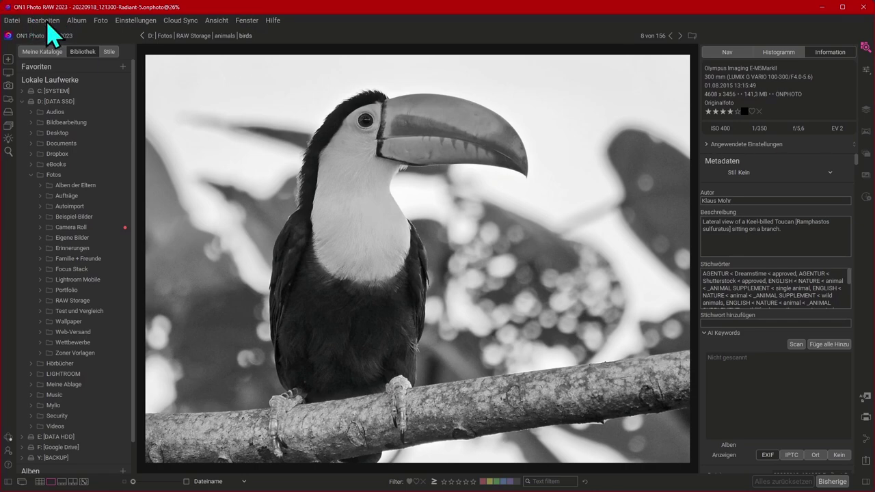
{"action": "left_click", "coordinate": [47, 23]}
{"action": "left_click", "coordinate": [51, 151]}
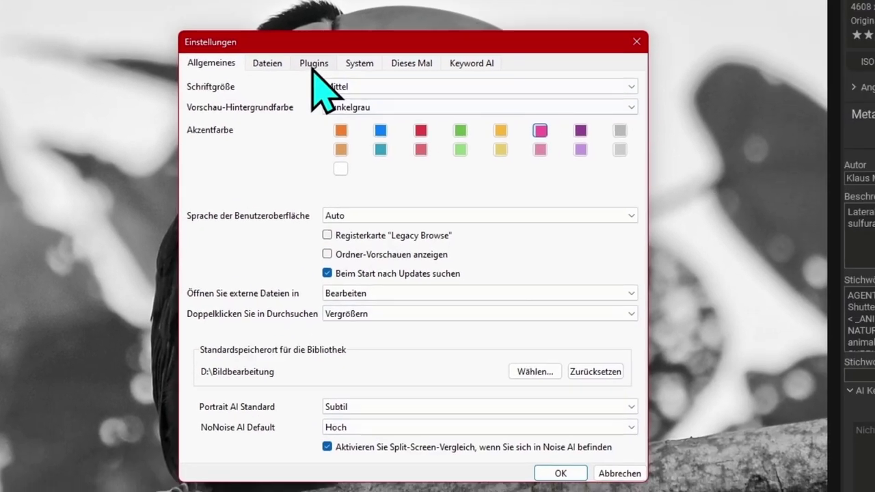
{"action": "left_click", "coordinate": [305, 59]}
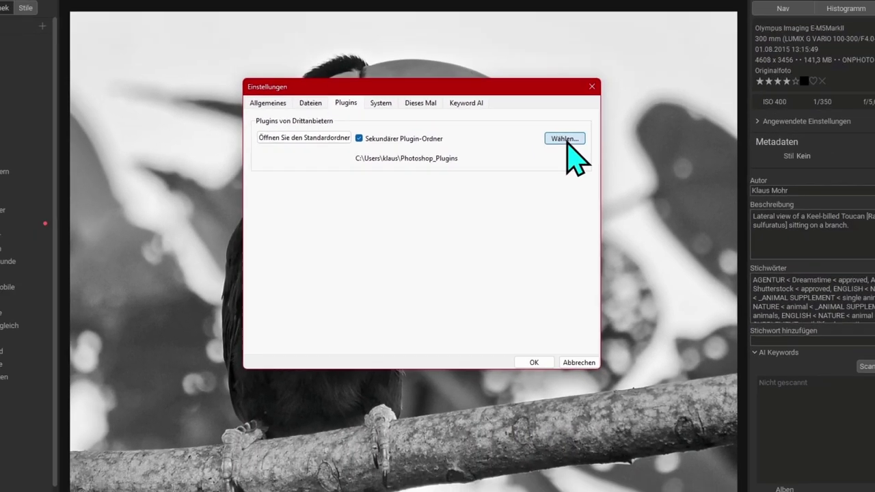
- Set the secondary plugin folder to C:\Program Files\DxO\Nik Collection\bin\plugins and save the settings
{"action": "left_click", "coordinate": [564, 139]}
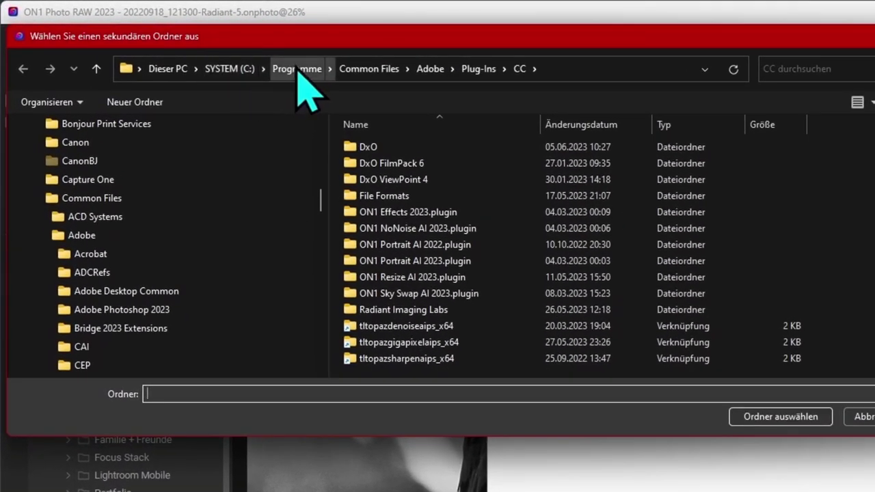
{"action": "left_click", "coordinate": [296, 72]}
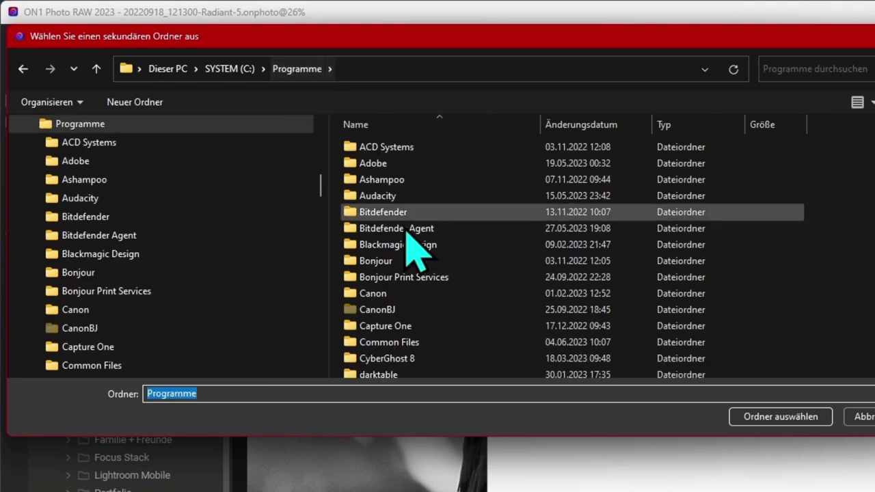
{"action": "scroll", "coordinate": [363, 344], "scroll_direction": "down", "scroll_amount": 1}
{"action": "scroll", "coordinate": [358, 369], "scroll_direction": "down", "scroll_amount": 2}
{"action": "double_click", "coordinate": [354, 315]}
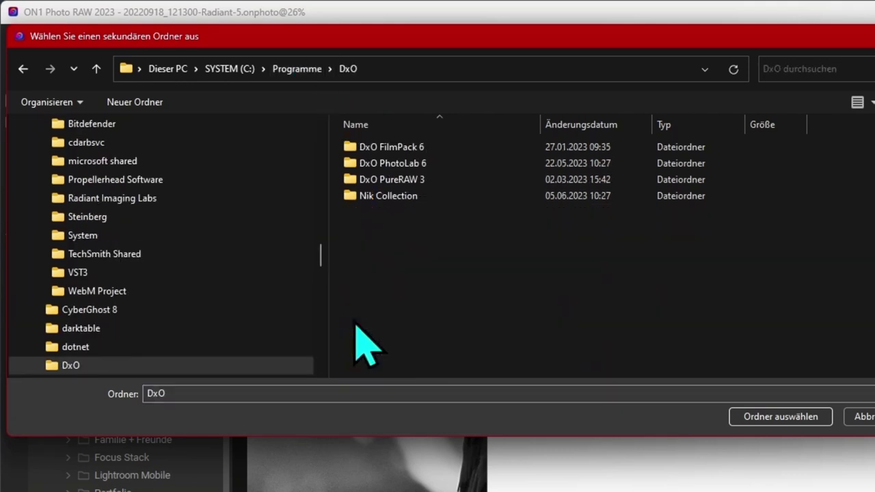
{"action": "double_click", "coordinate": [355, 197]}
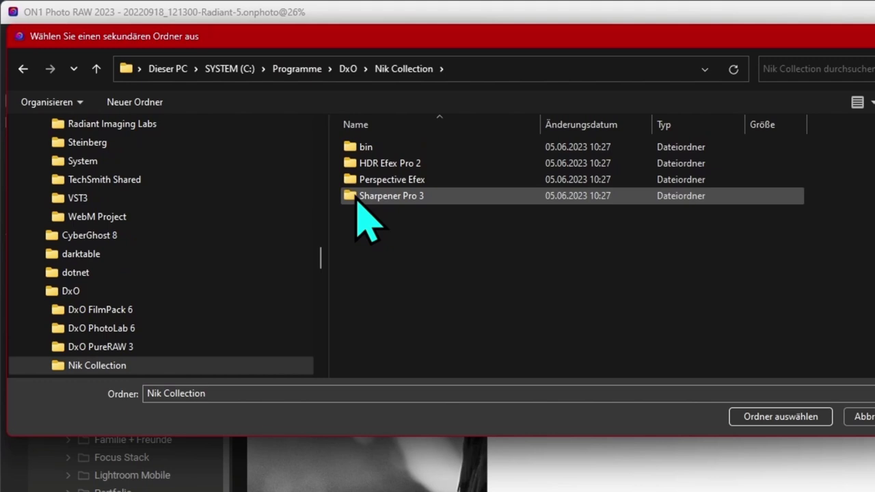
{"action": "double_click", "coordinate": [359, 149]}
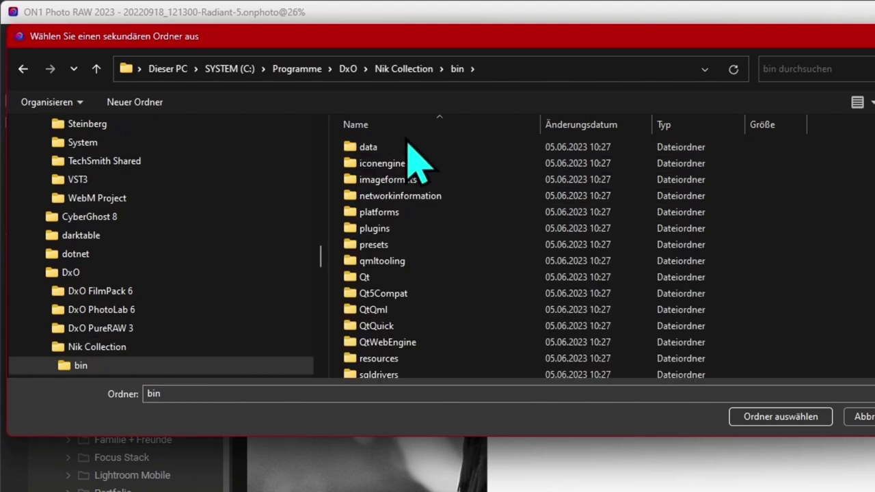
{"action": "left_click", "coordinate": [352, 229]}
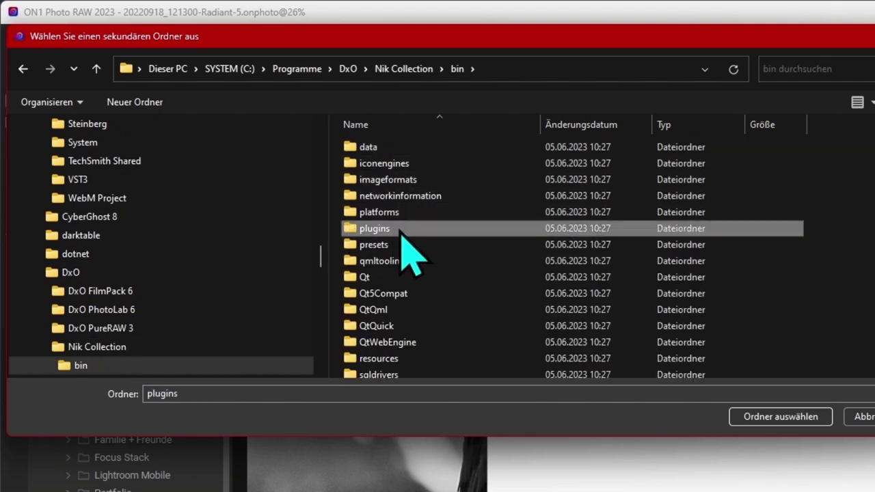
{"action": "left_click", "coordinate": [759, 417]}
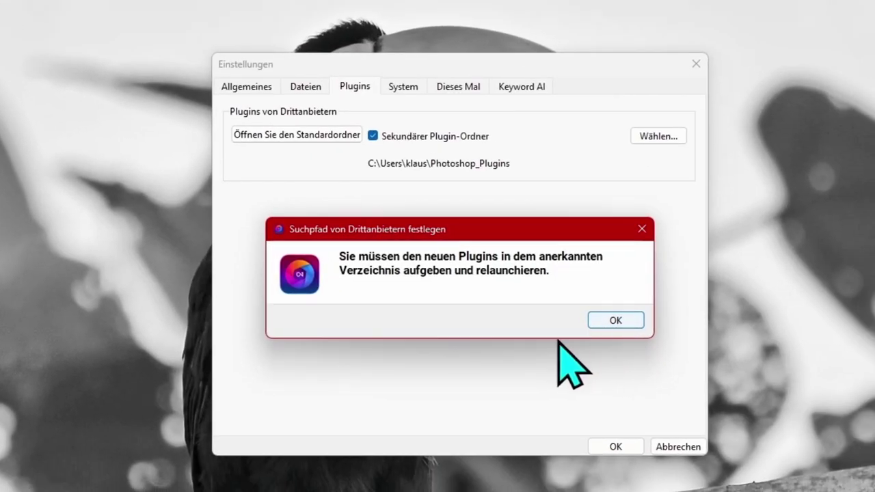
{"action": "left_click", "coordinate": [616, 321]}
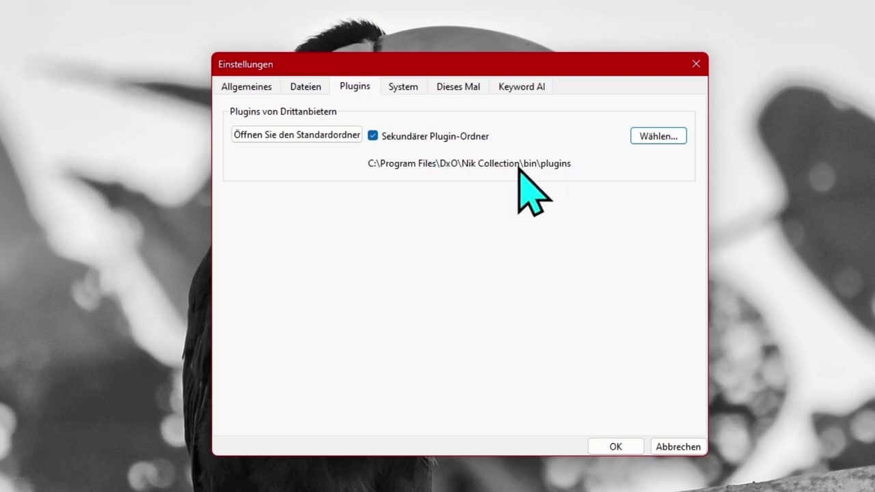
{"action": "left_click", "coordinate": [617, 447]}
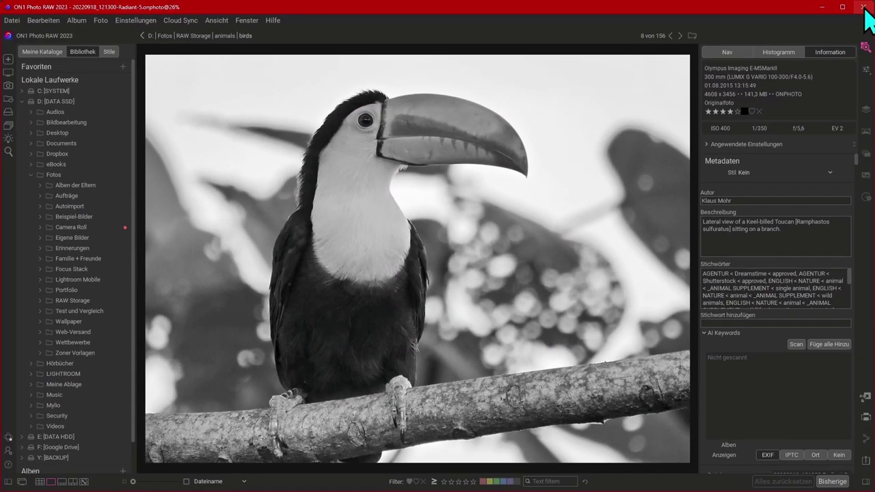
- Restart ON1, then open the Ebene menu to reach the Nik Collection filters
{"action": "left_click", "coordinate": [864, 7]}
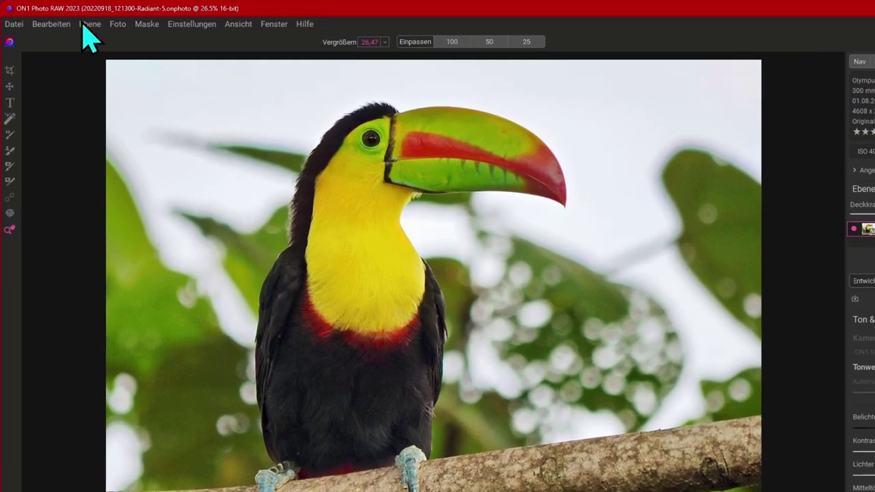
{"action": "left_click", "coordinate": [74, 20]}
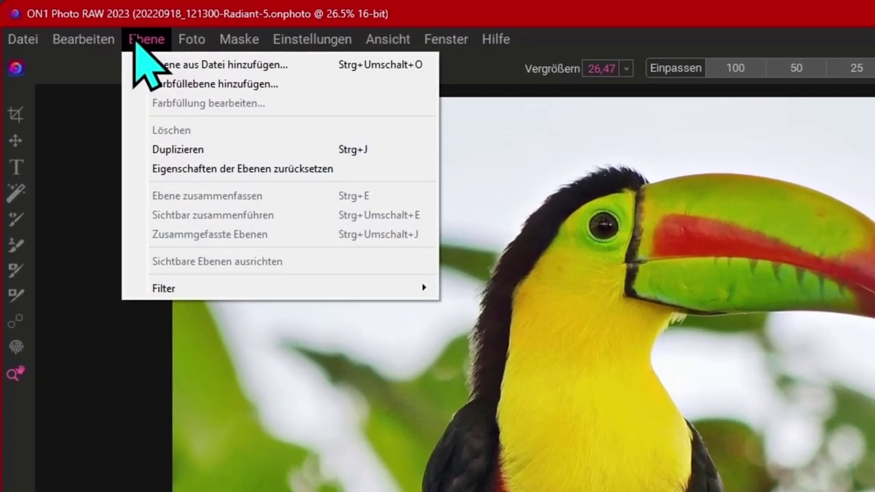
{"action": "mouse_move", "coordinate": [198, 206]}
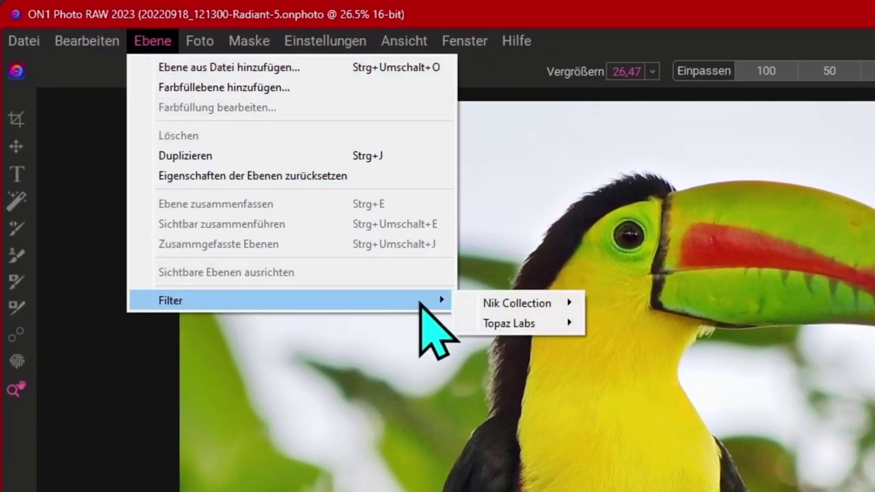
{"action": "mouse_move", "coordinate": [355, 206]}
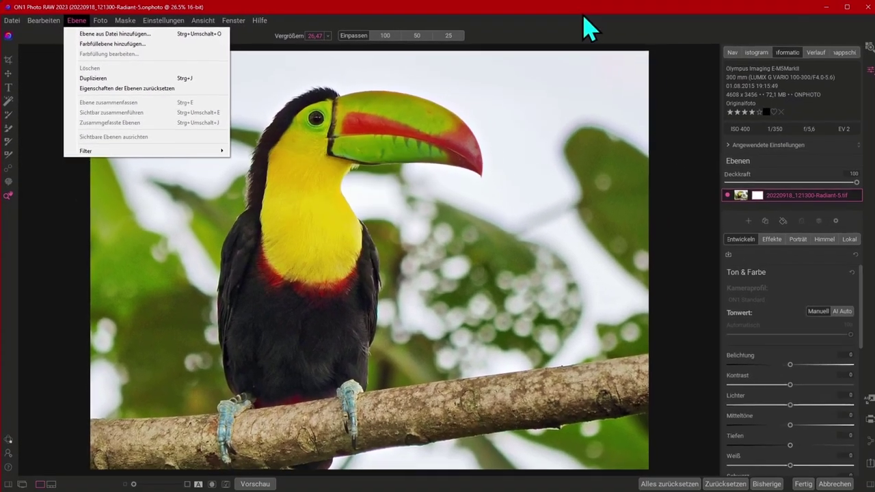
- Close the Ebene menu's Nik filter list
{"action": "left_click", "coordinate": [583, 16]}
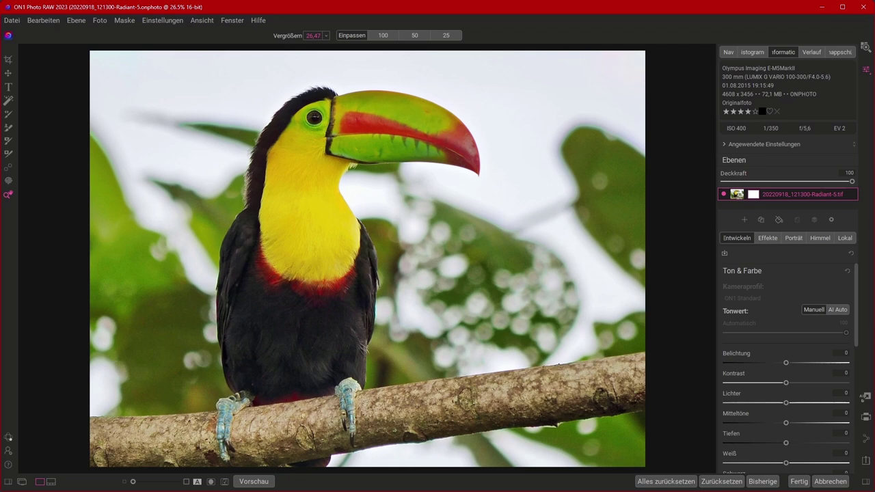
- Collapse the Ebenen (layers) panel with Ctrl+L
{"action": "key", "text": "ctrl+l"}
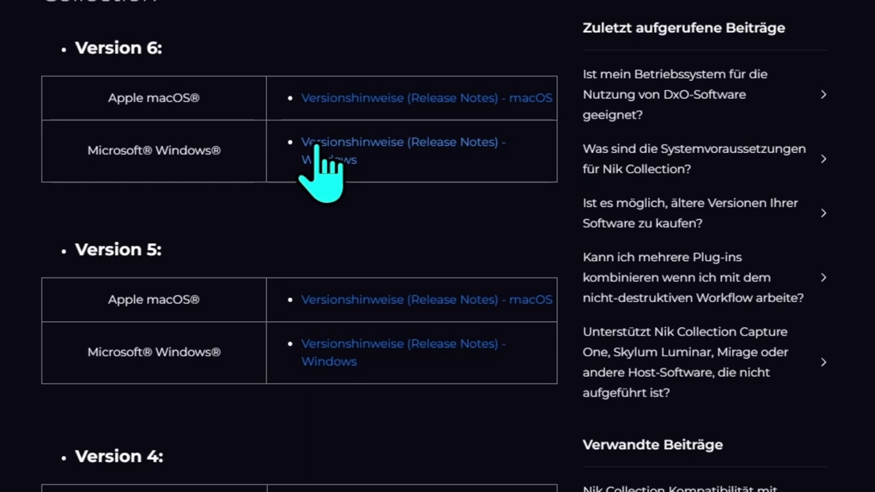
- Open the Nik Collection 6 Windows release notes and scroll to Kompatible Hostanwendungen
{"action": "left_click", "coordinate": [317, 147]}
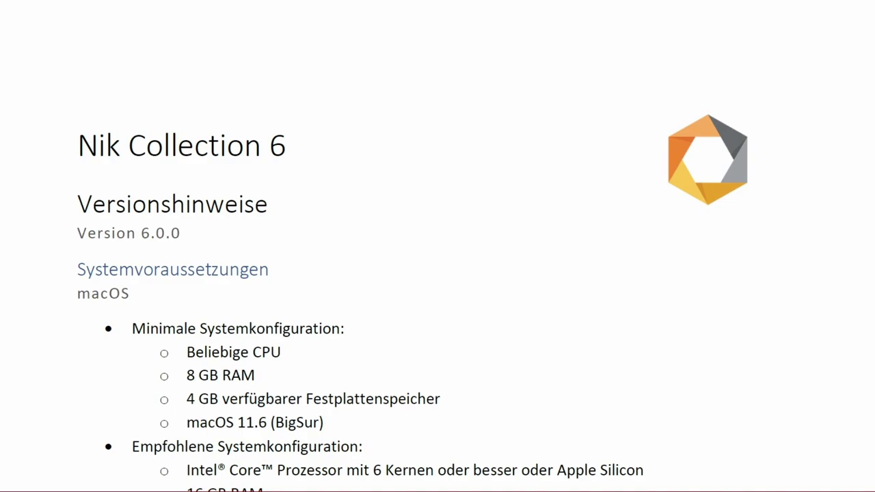
{"action": "scroll", "coordinate": [437, 274], "scroll_direction": "down", "scroll_amount": 2}
{"action": "scroll", "coordinate": [437, 273], "scroll_direction": "down", "scroll_amount": 3}
{"action": "scroll", "coordinate": [438, 274], "scroll_direction": "down", "scroll_amount": 4}
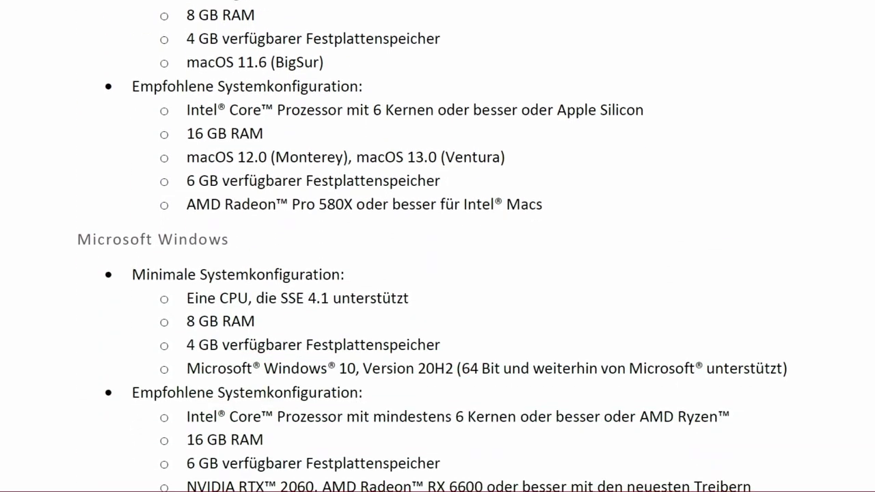
{"action": "scroll", "coordinate": [437, 273], "scroll_direction": "down", "scroll_amount": 3}
{"action": "scroll", "coordinate": [438, 274], "scroll_direction": "down", "scroll_amount": 2}
{"action": "scroll", "coordinate": [437, 273], "scroll_direction": "down", "scroll_amount": 1}
{"action": "scroll", "coordinate": [437, 273], "scroll_direction": "down", "scroll_amount": 1}
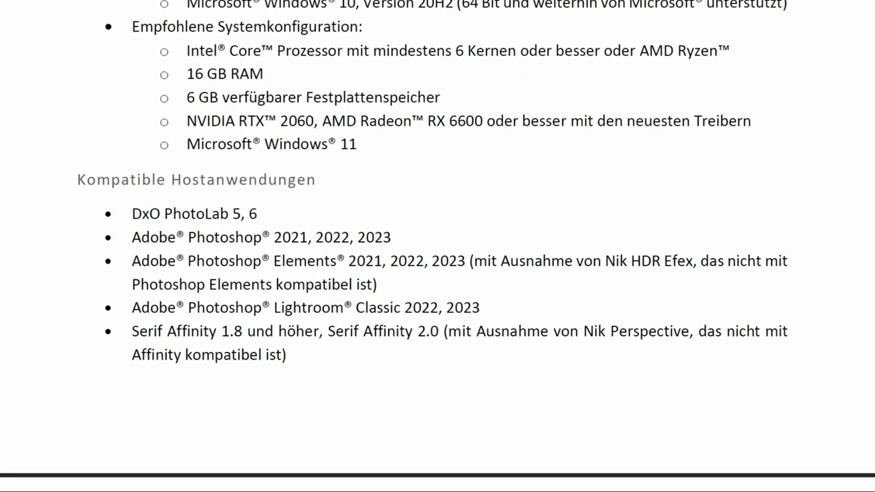